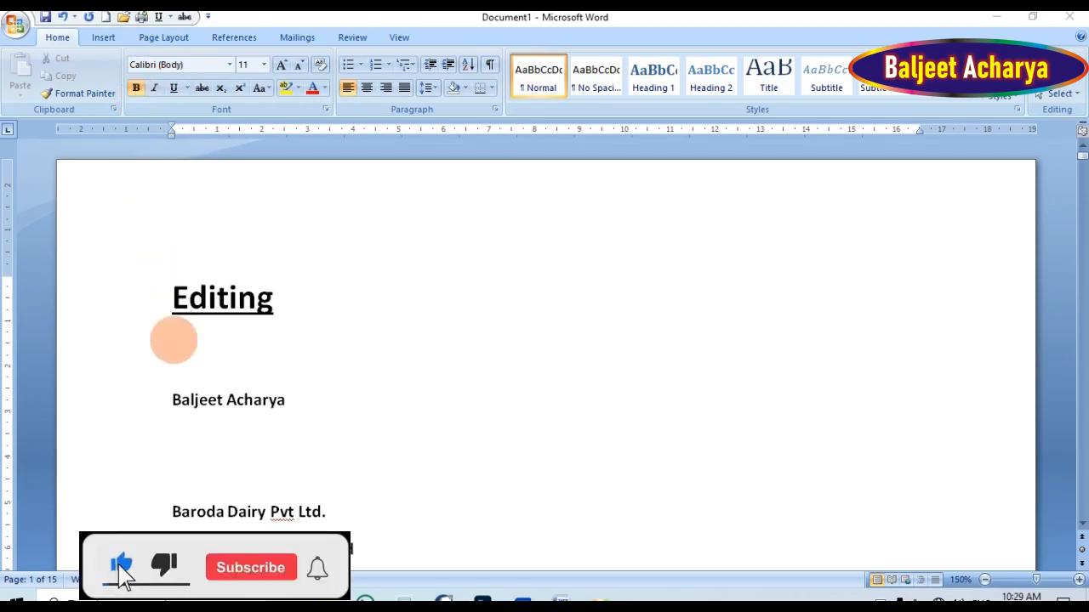
Step: Remove the bold formatting from the person's name line below the Editing heading
scroll(173, 340, "down", 3)
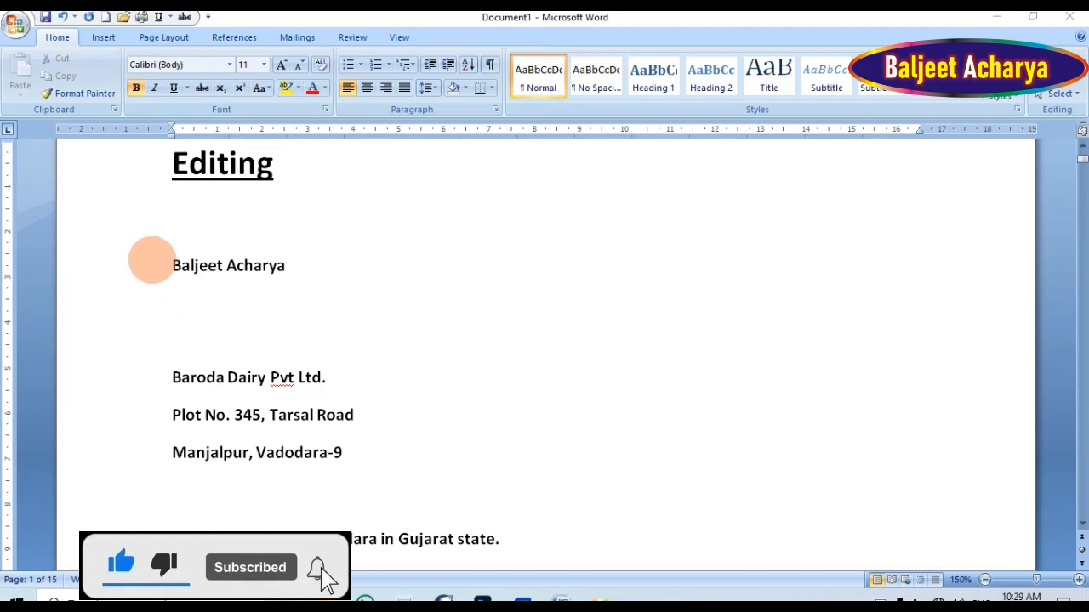
left_click(173, 262)
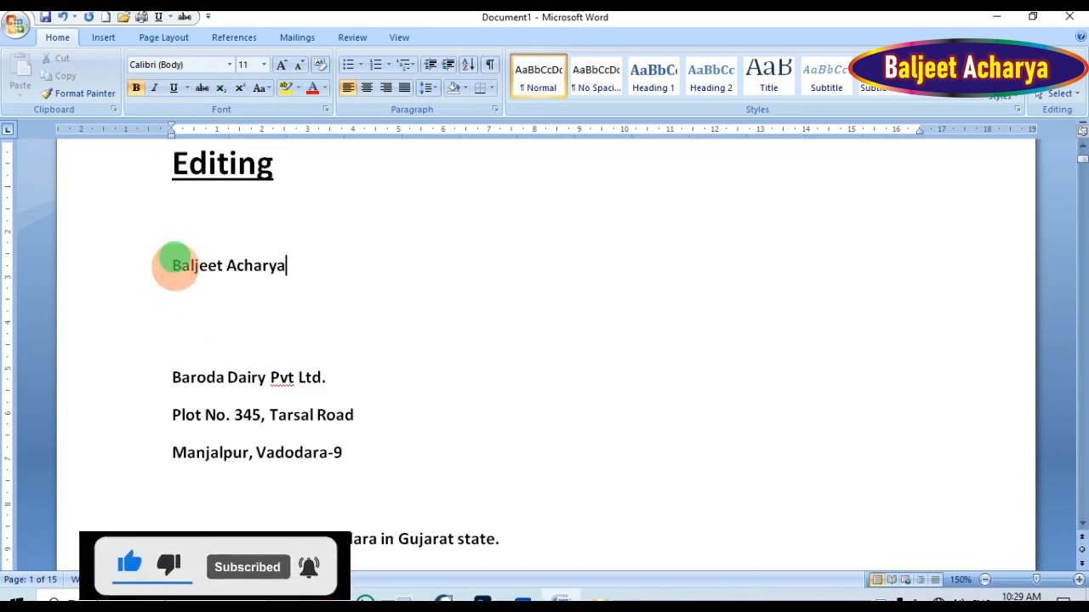
left_click_drag(173, 264, 293, 266)
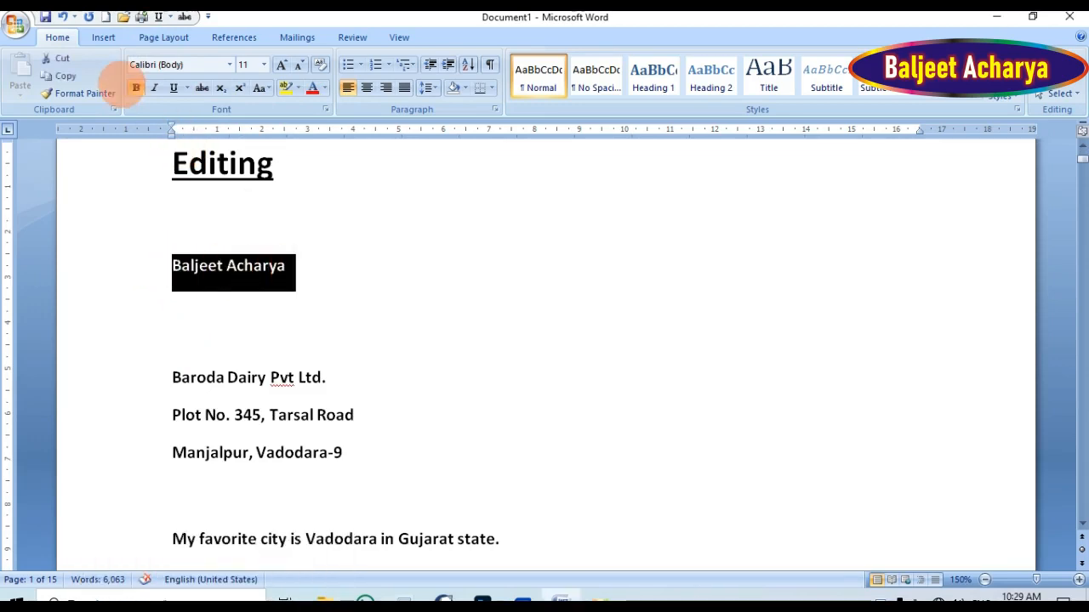
left_click(136, 88)
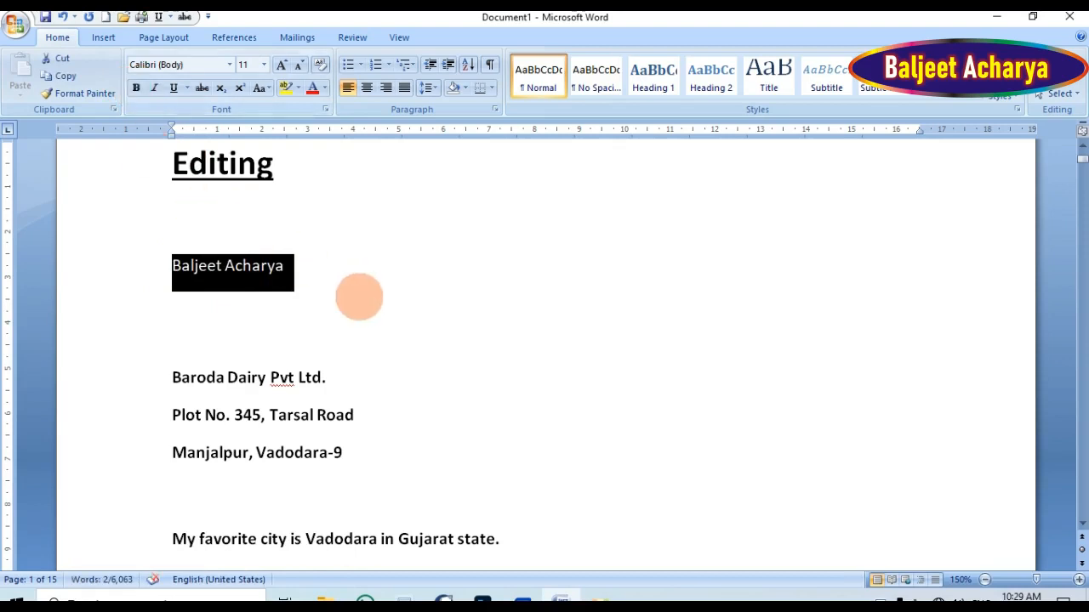
left_click(358, 285)
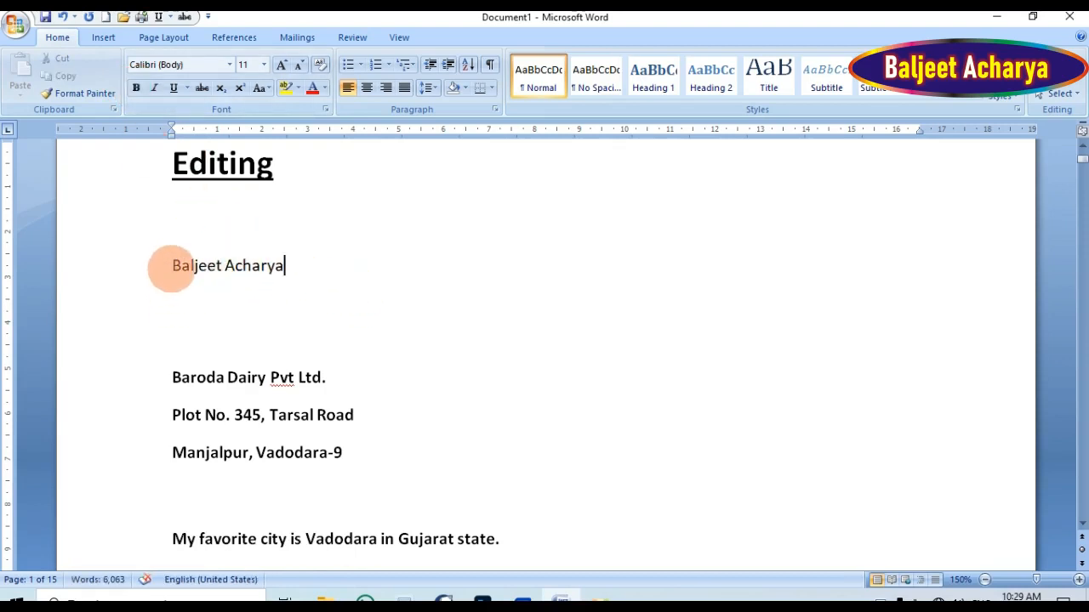
Step: Reapply bold to the person's name line below the Editing heading
left_click_drag(170, 267, 289, 267)
left_click(136, 87)
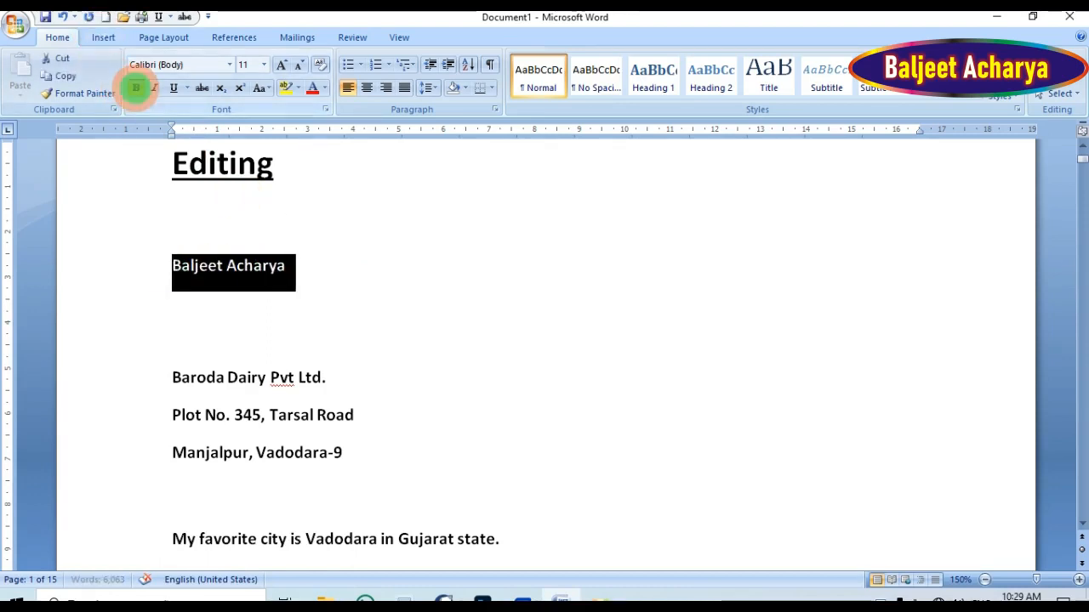
left_click(331, 272)
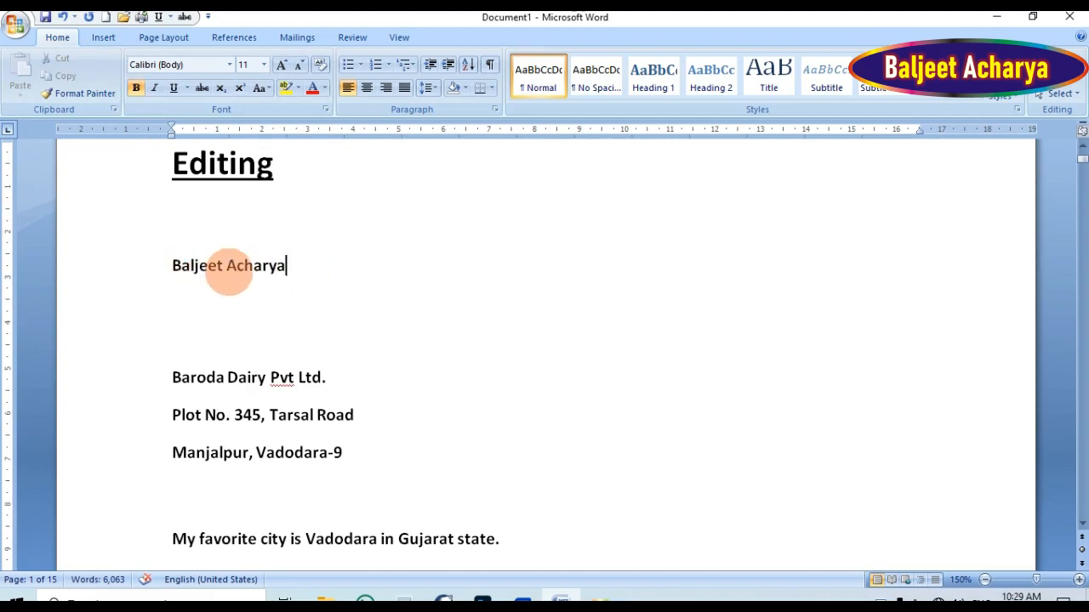
Step: Bold the second line of the first body paragraph, from "change the looks available" to "Quick Style Set command."
scroll(183, 317, "down", 5)
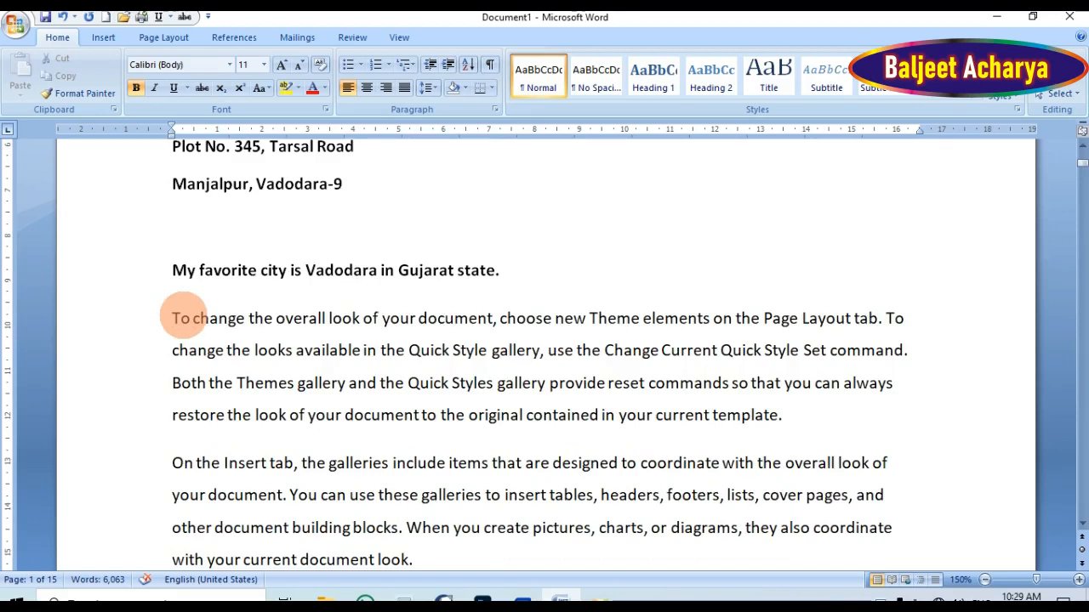
scroll(183, 316, "down", 3)
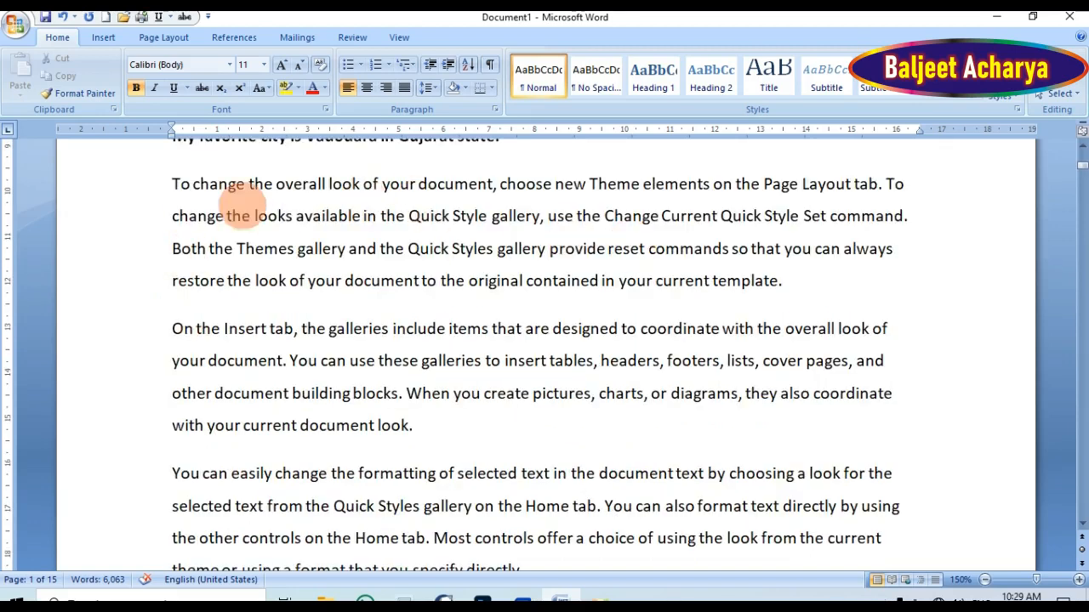
left_click(119, 220)
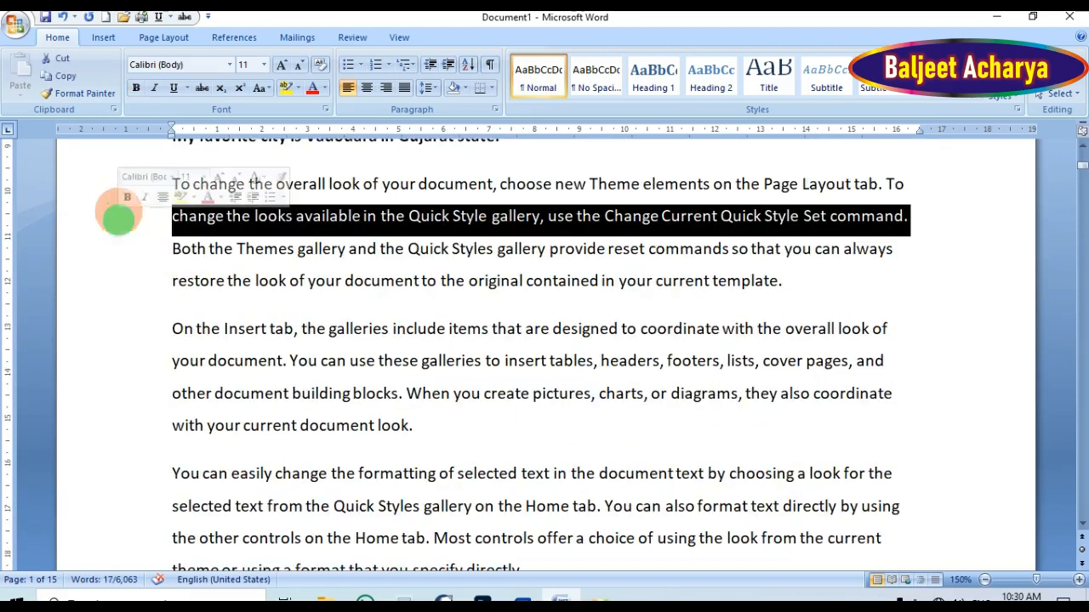
left_click(137, 88)
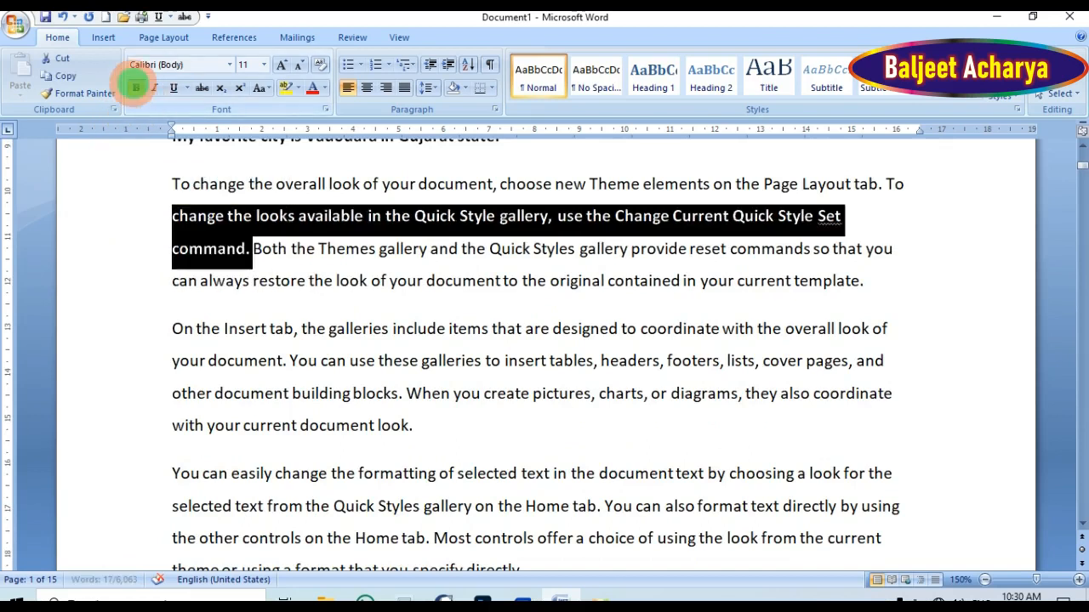
left_click(345, 282)
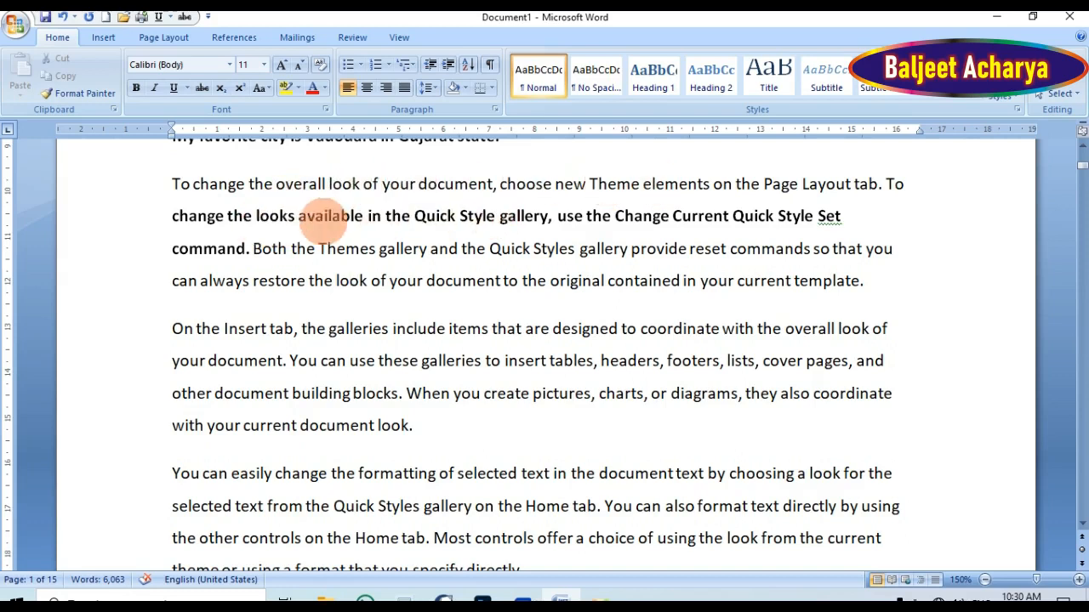
Step: Bold "your document. You can use these galleries to insert tables, headers, footers, lists" in the second body paragraph
left_click(164, 364)
left_click_drag(164, 363, 752, 367)
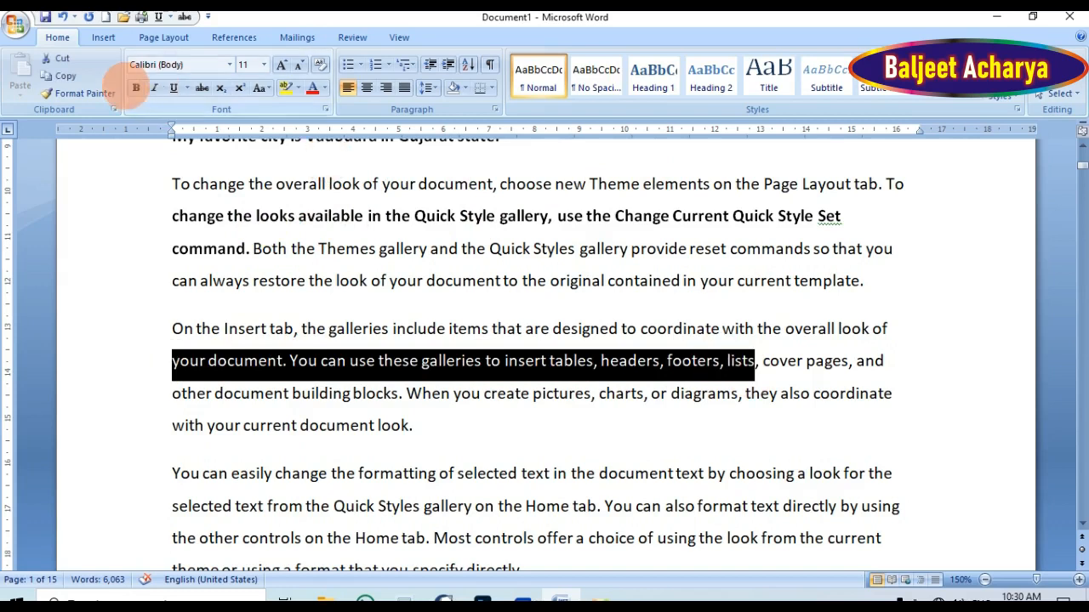
left_click(135, 87)
left_click(362, 361)
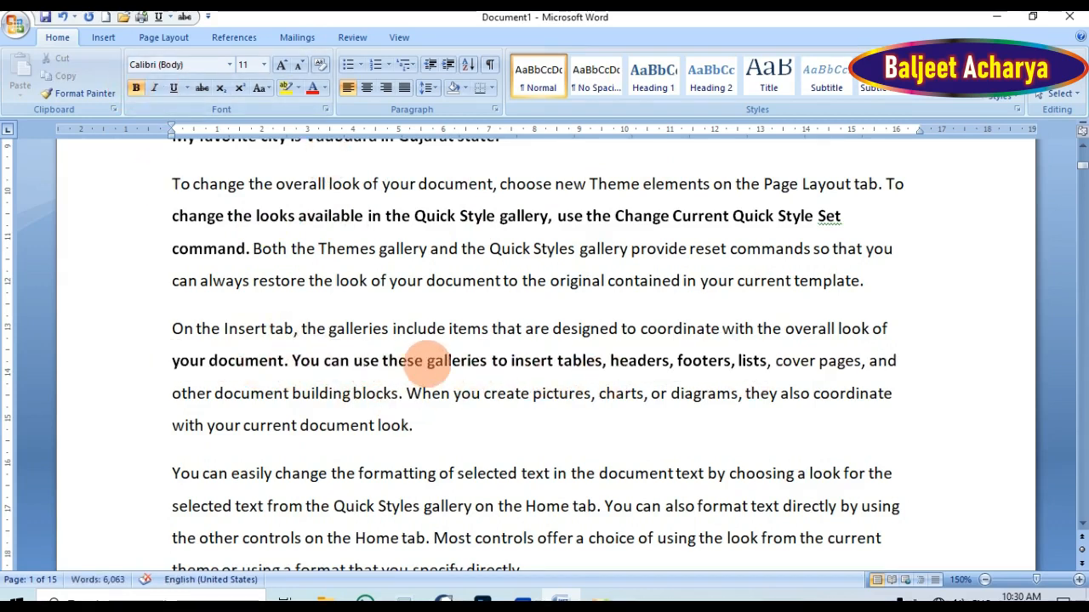
Step: Italicize the three-line company address block that starts with Baroda Dairy Pvt Ltd
scroll(357, 358, "up", 5)
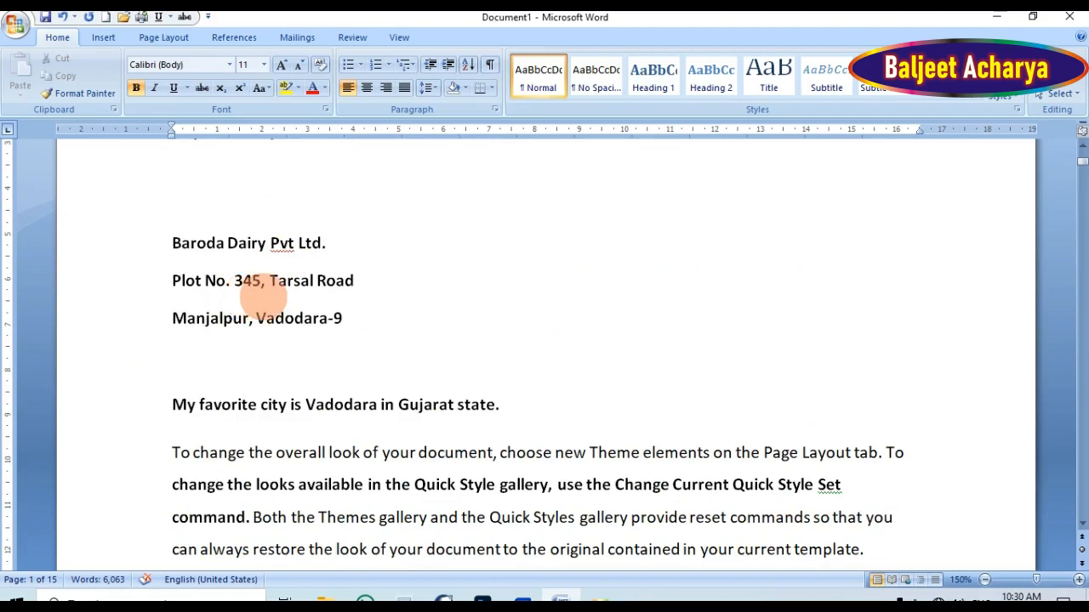
scroll(260, 294, "up", 3)
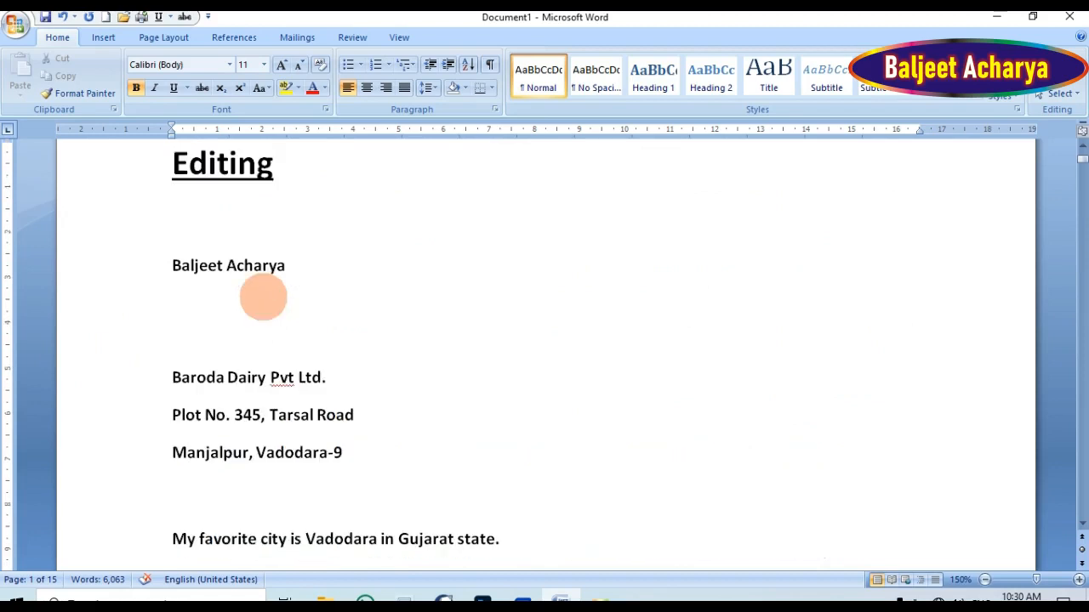
scroll(261, 297, "down", 3)
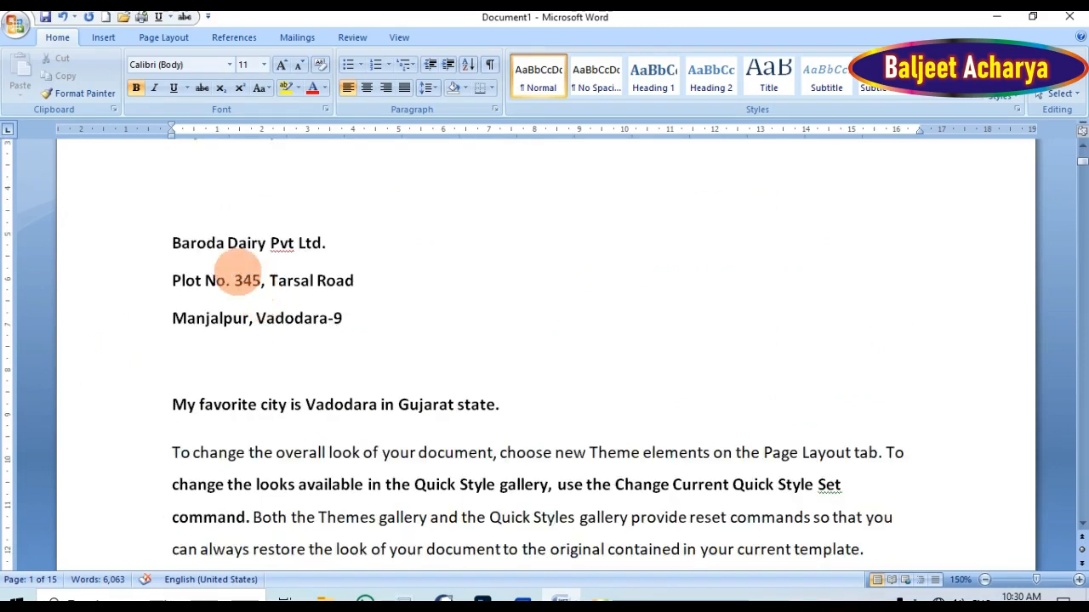
left_click_drag(168, 240, 368, 318)
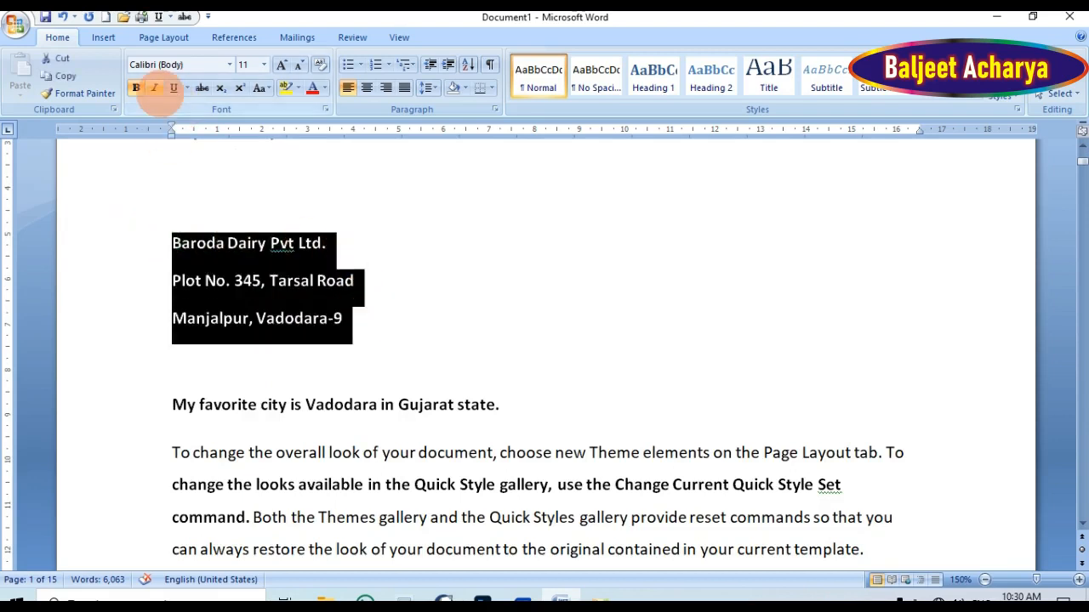
left_click(154, 87)
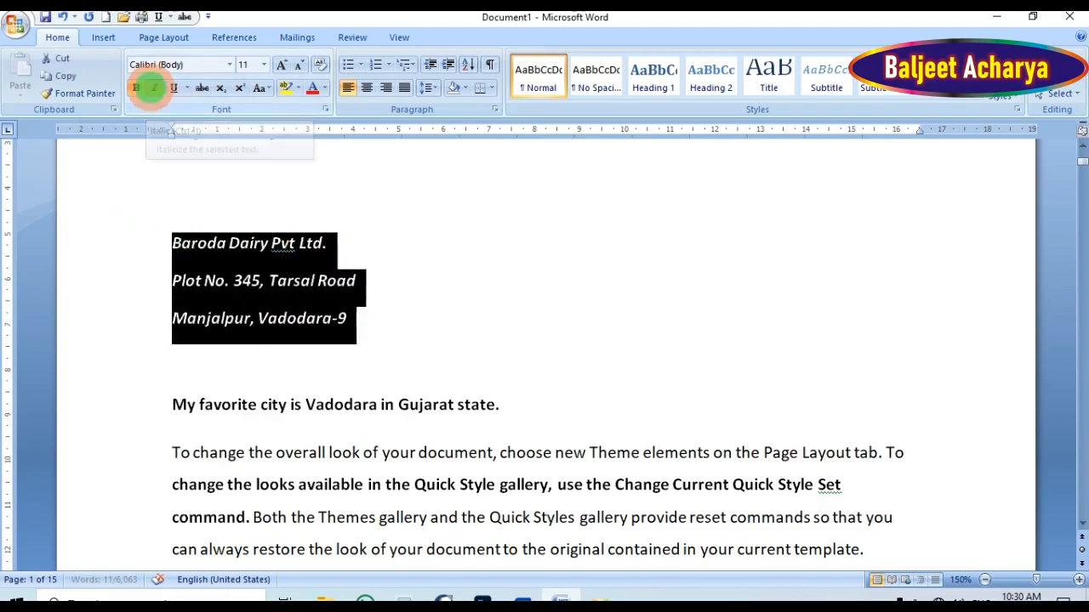
left_click(343, 247)
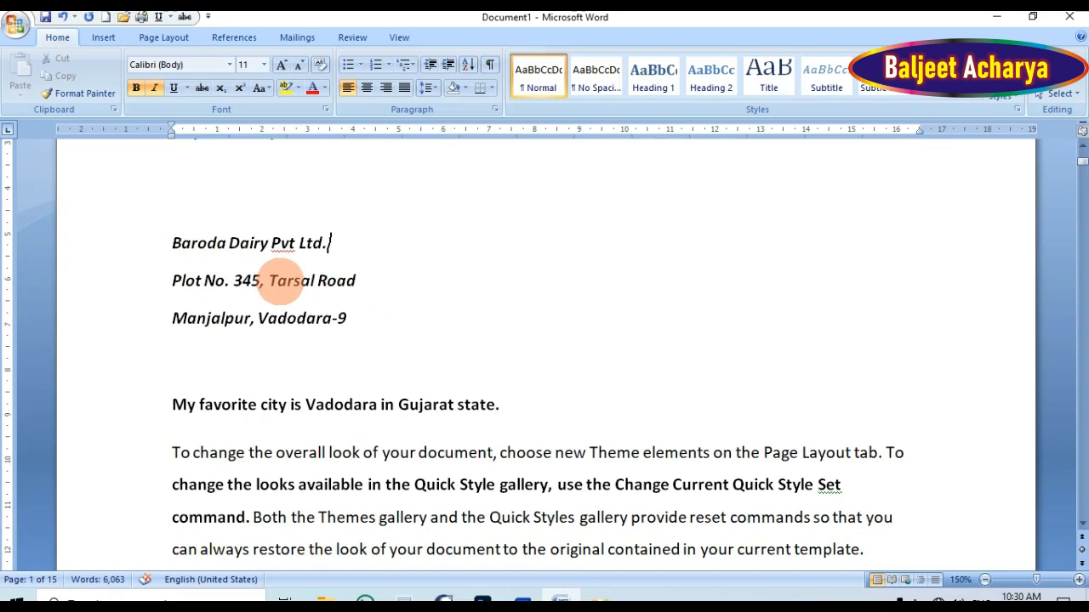
Step: Italicize the third line of the first body paragraph, from "command. Both the Themes gallery" to "so that you"
scroll(264, 276, "down", 2)
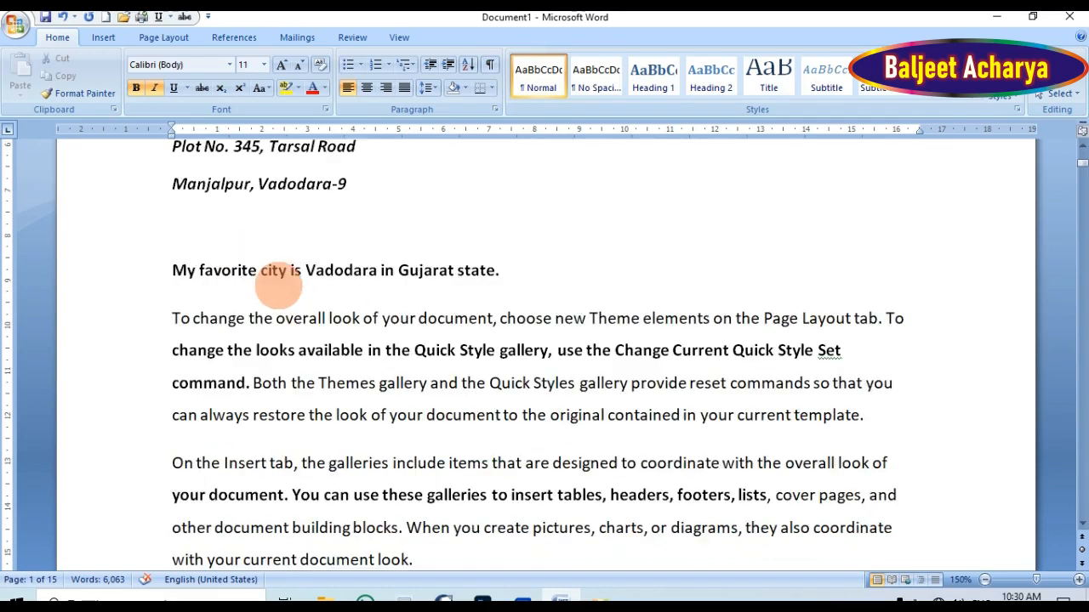
scroll(199, 291, "down", 2)
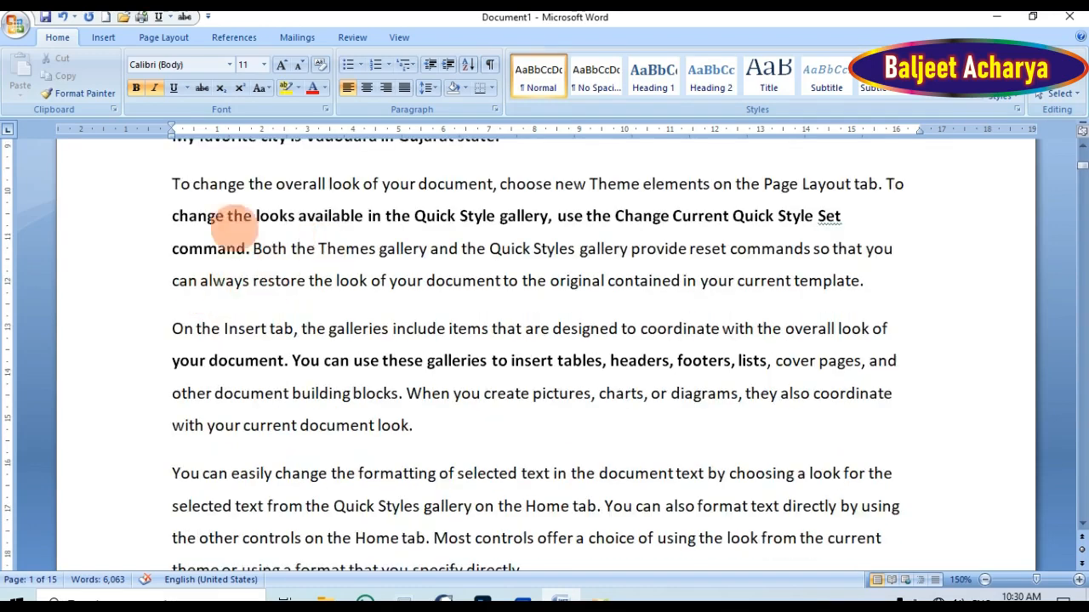
left_click(136, 251)
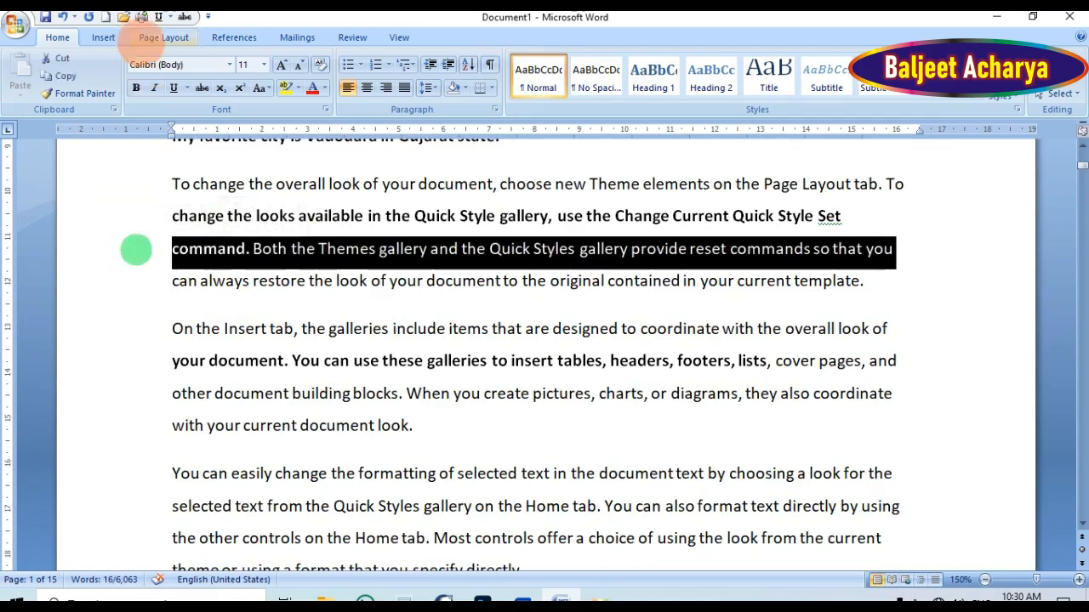
left_click(154, 88)
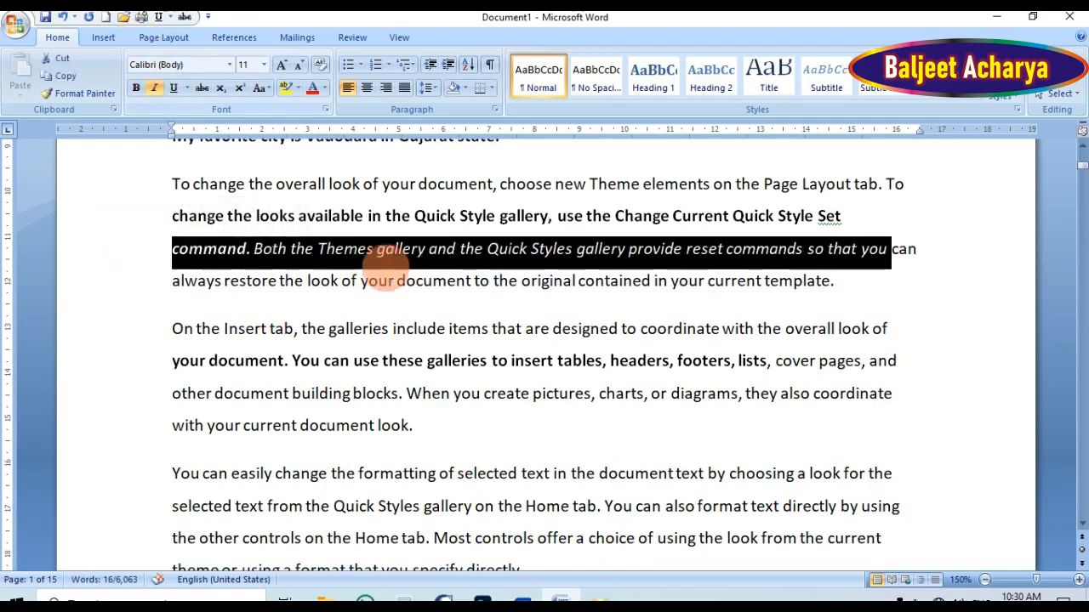
left_click(397, 271)
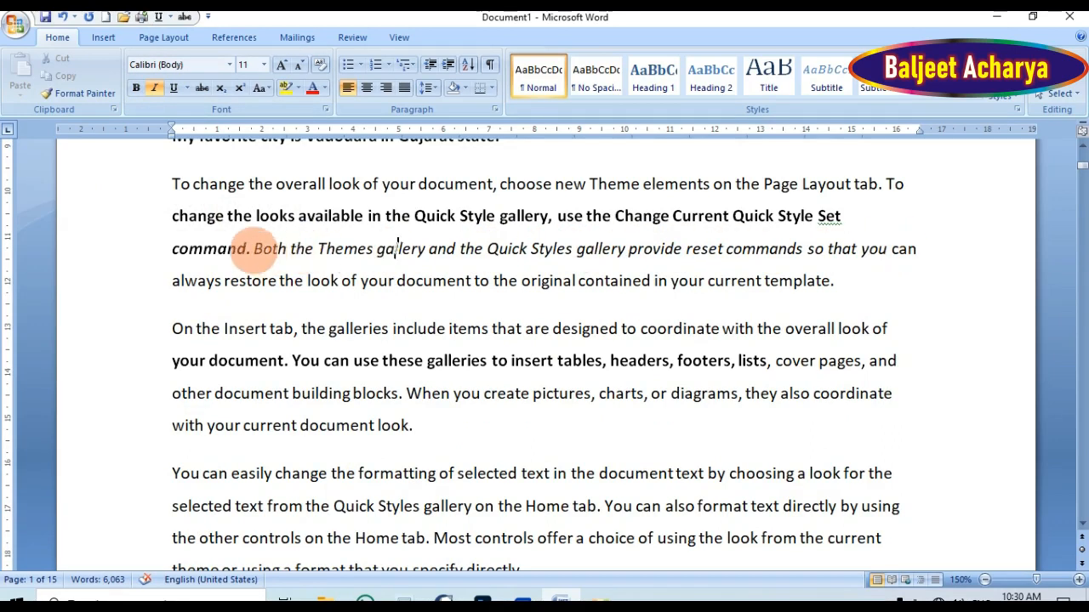
Step: Underline the person's name line below the Editing heading
scroll(253, 249, "up", 5)
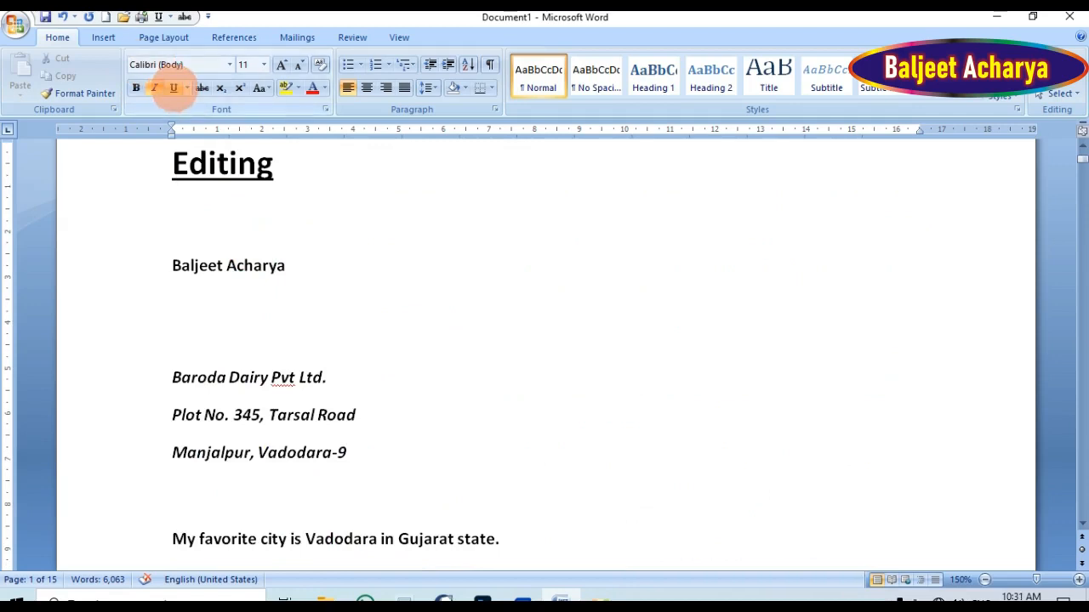
left_click_drag(167, 265, 308, 269)
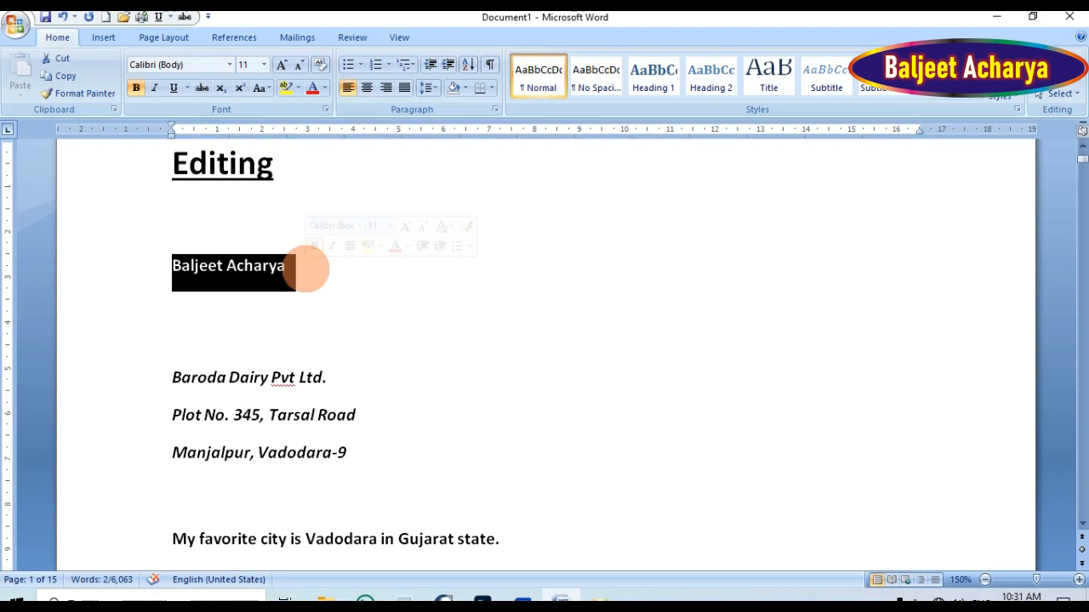
left_click(173, 88)
left_click(297, 285)
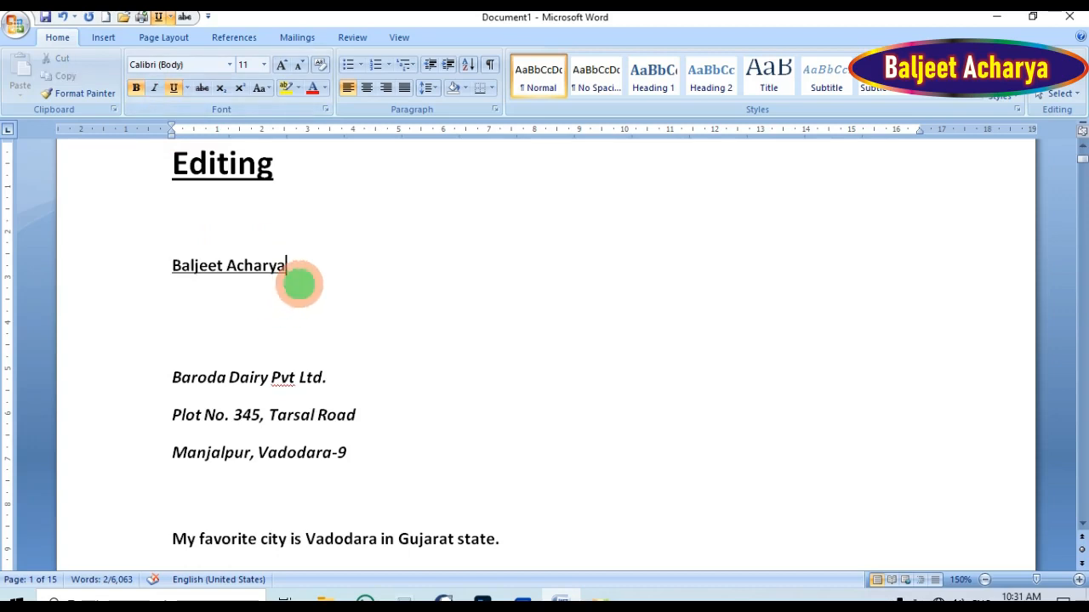
Step: Apply a double underline to the sentence "My favorite city is Vadodara in Gujarat state."
scroll(297, 285, "down", 5)
left_click(157, 281)
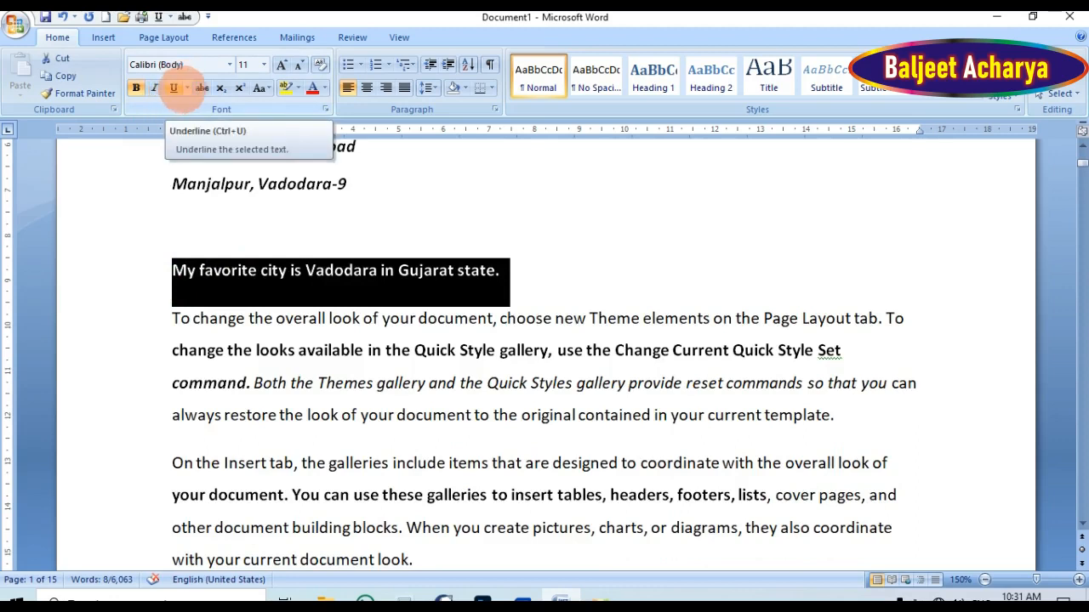
left_click(188, 87)
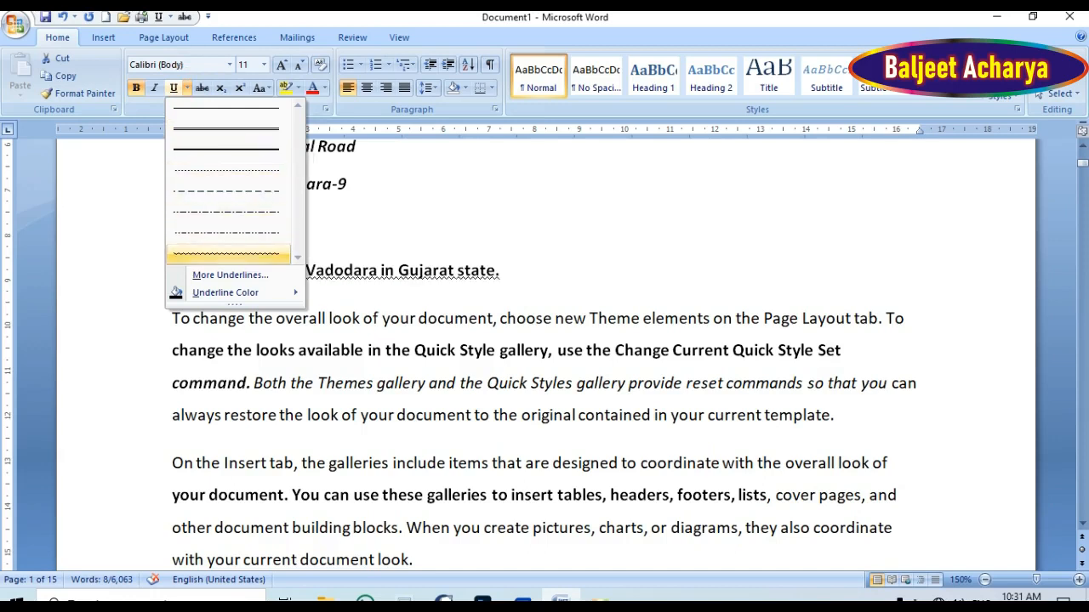
left_click(226, 127)
left_click(289, 293)
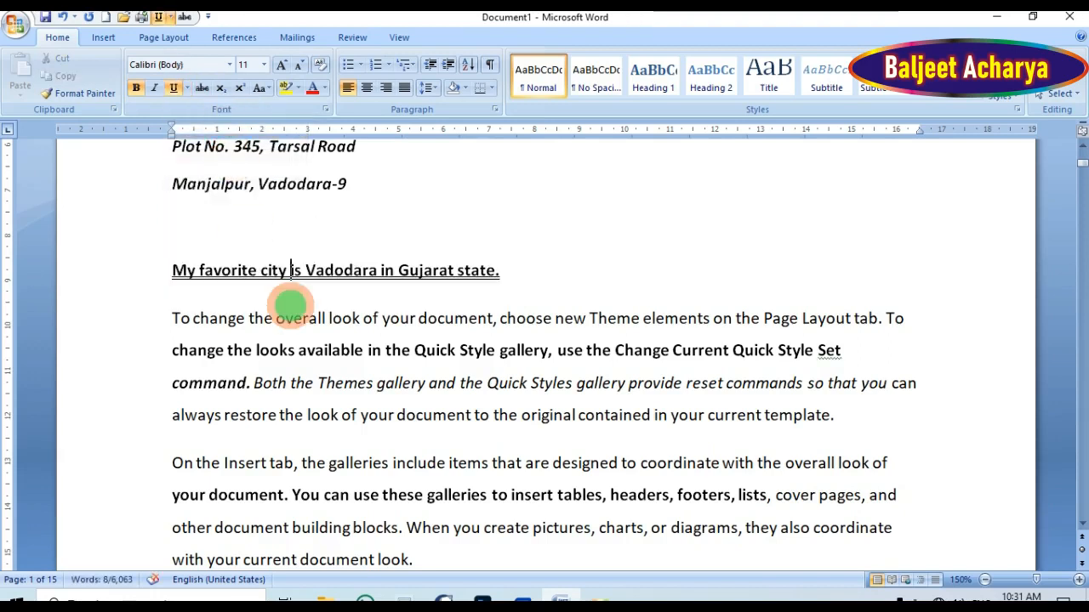
Step: Set the underline color to standard red for "My favorite city is Vadodara in Gujarat state", leaving out the final period
left_click_drag(167, 270, 481, 267)
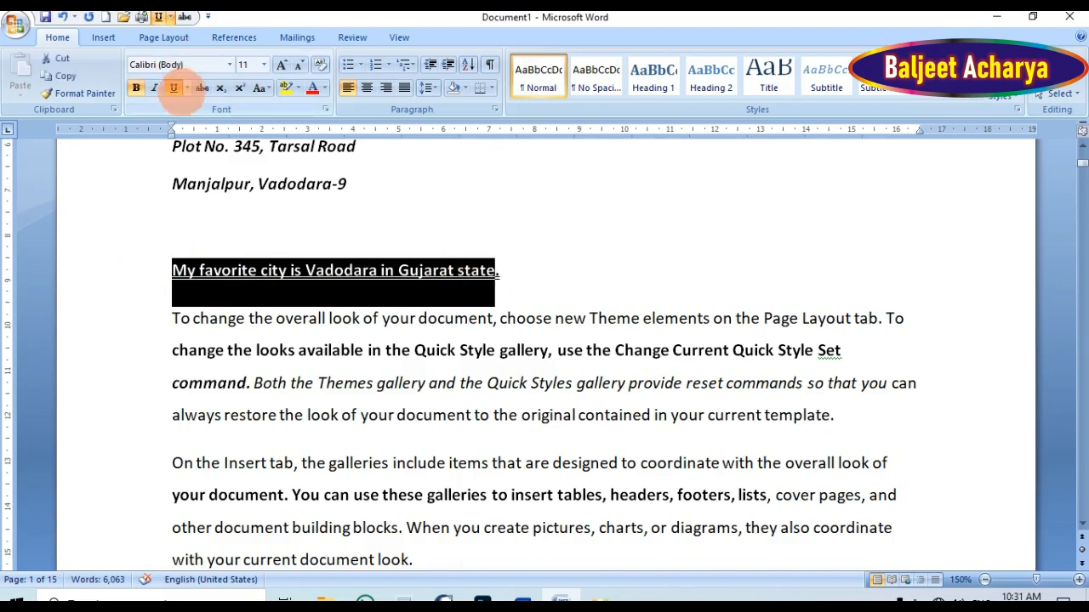
left_click(186, 88)
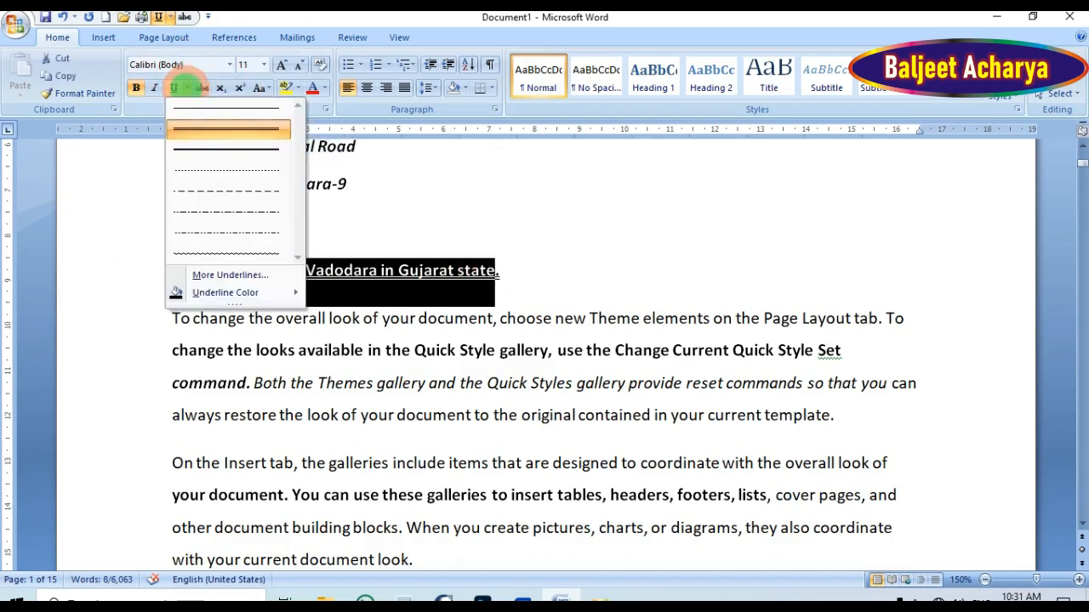
mouse_move(226, 292)
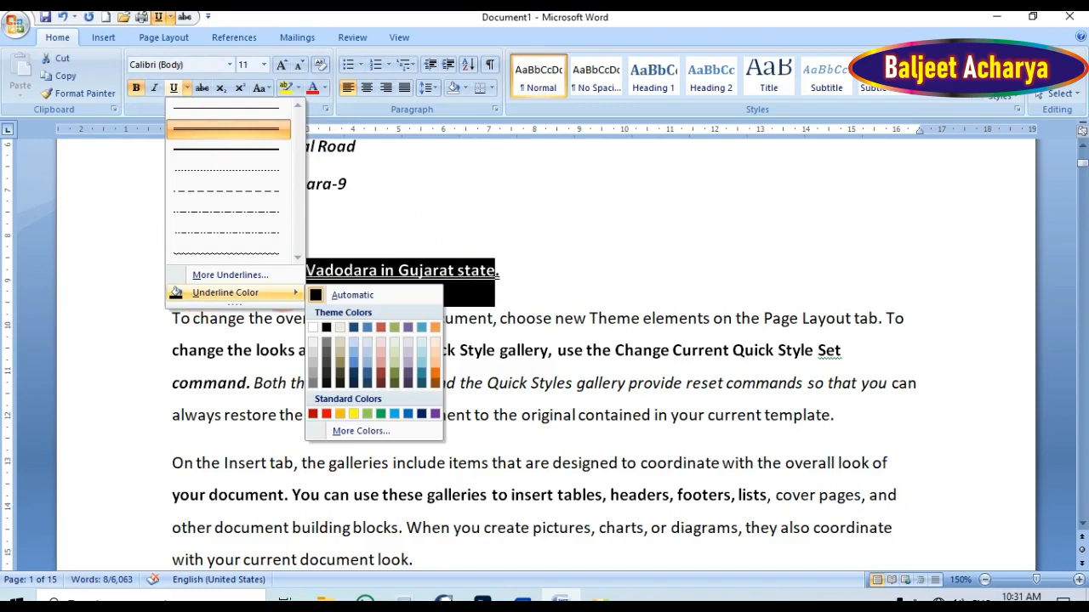
left_click(326, 413)
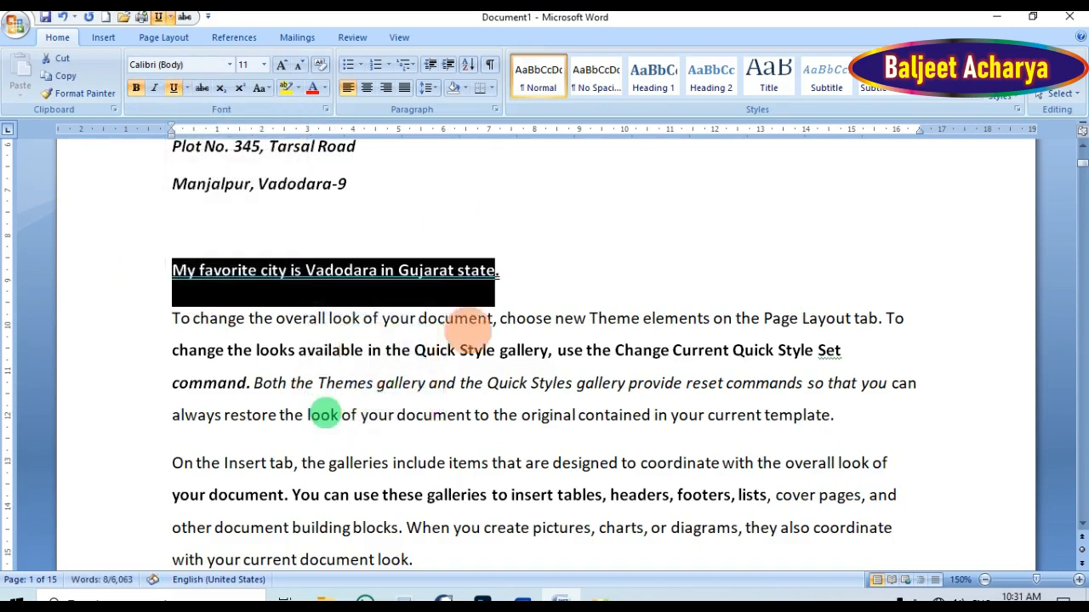
Step: Strike through the text from "looks available" to "Quick Style Set" in the second line of the first body paragraph
left_click(520, 261)
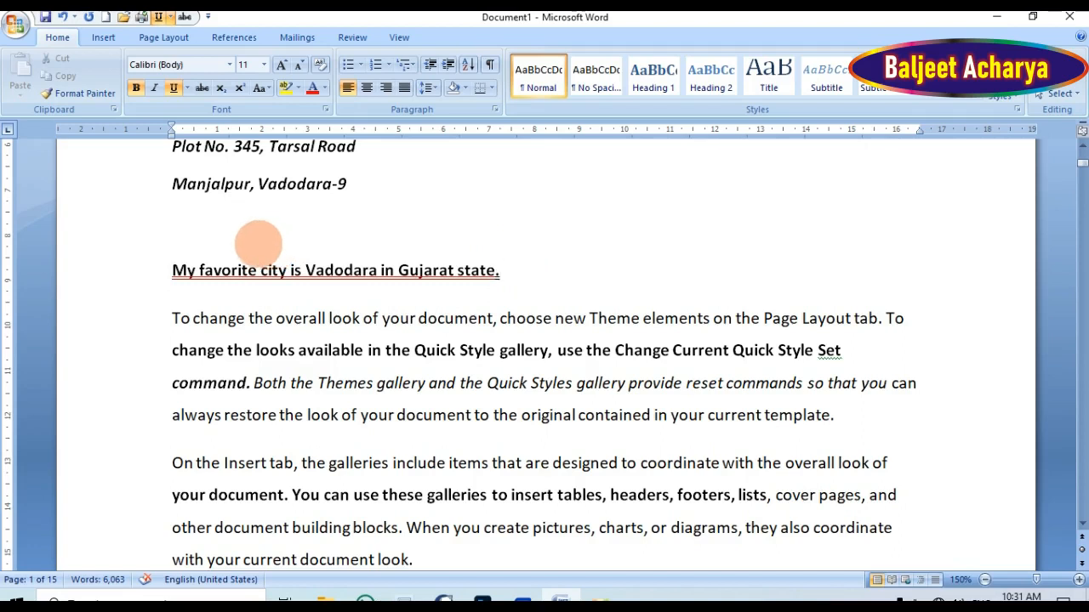
scroll(259, 244, "down", 2)
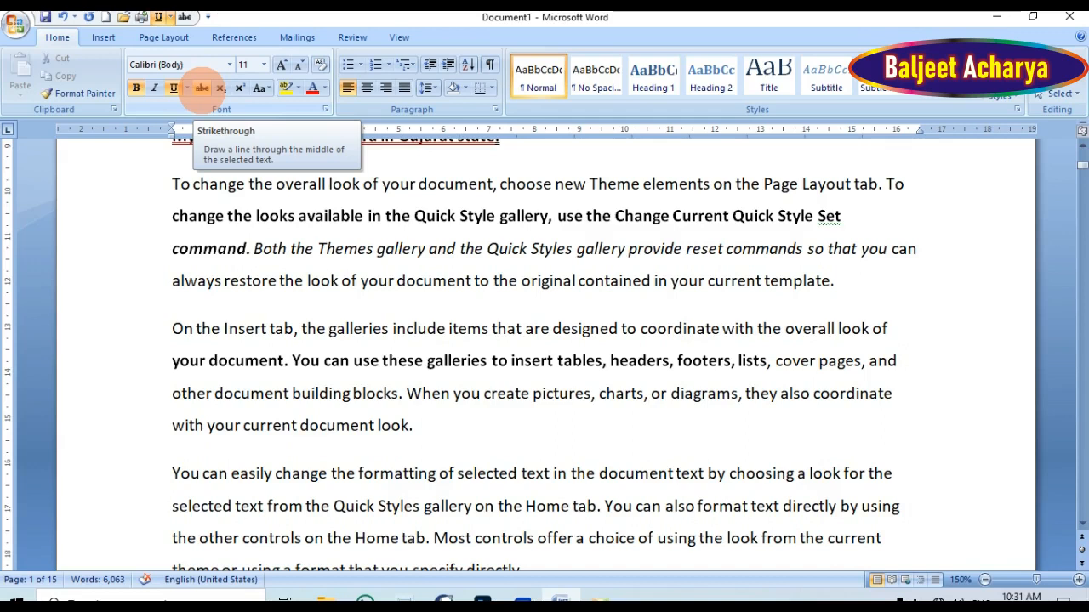
left_click_drag(269, 216, 832, 216)
left_click(202, 87)
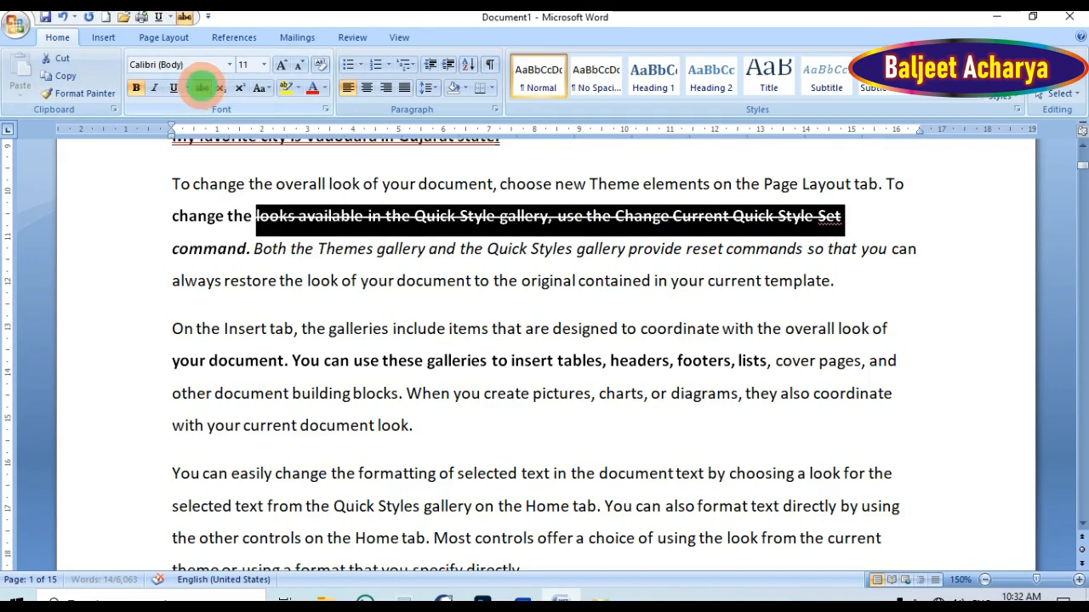
left_click(352, 280)
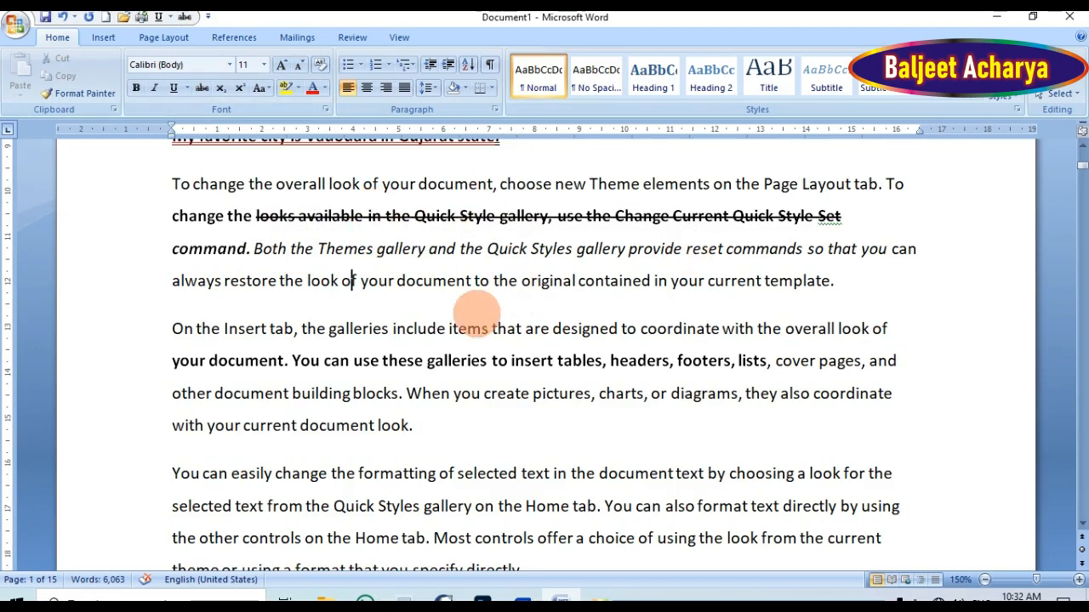
Step: Enter H@O and 12th on two separate lines above the Baroda Dairy Pvt Ltd. line
scroll(476, 315, "up", 2)
scroll(476, 314, "up", 2)
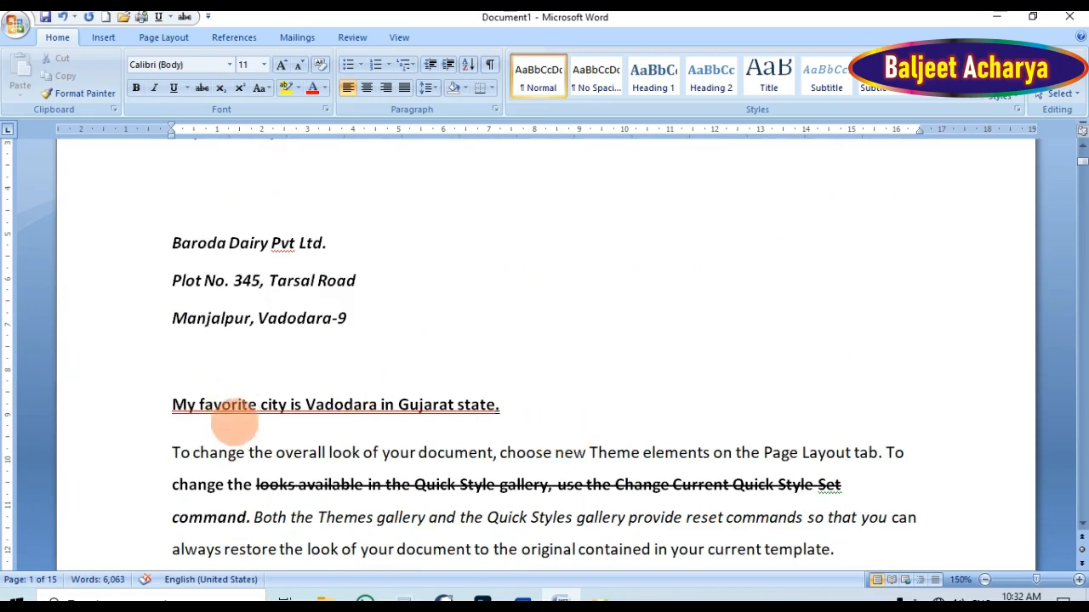
scroll(204, 344, "up", 3)
left_click(197, 340)
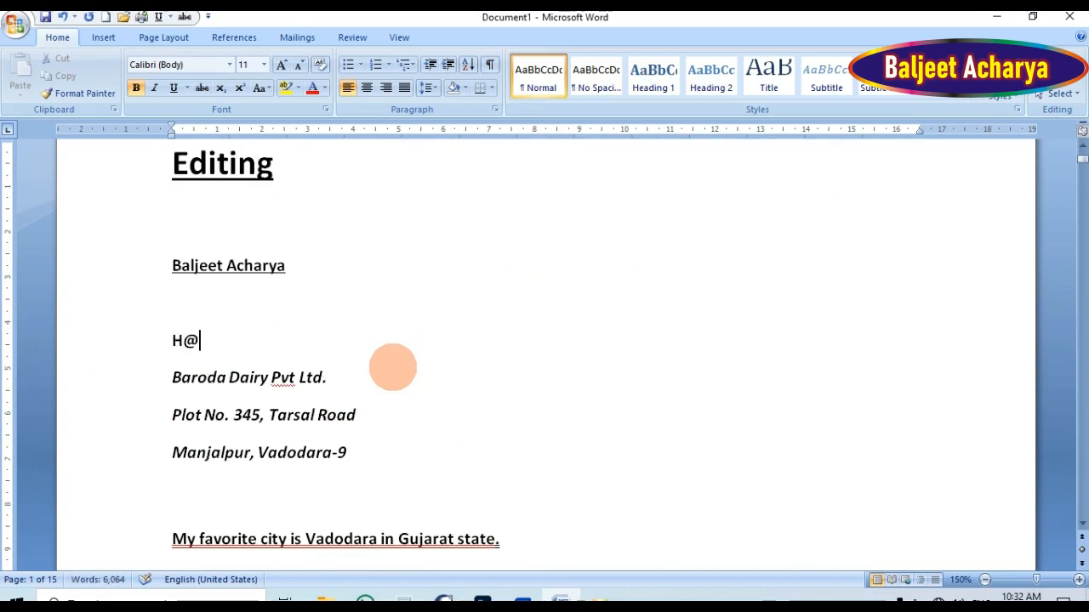
type("H@O")
key("Return")
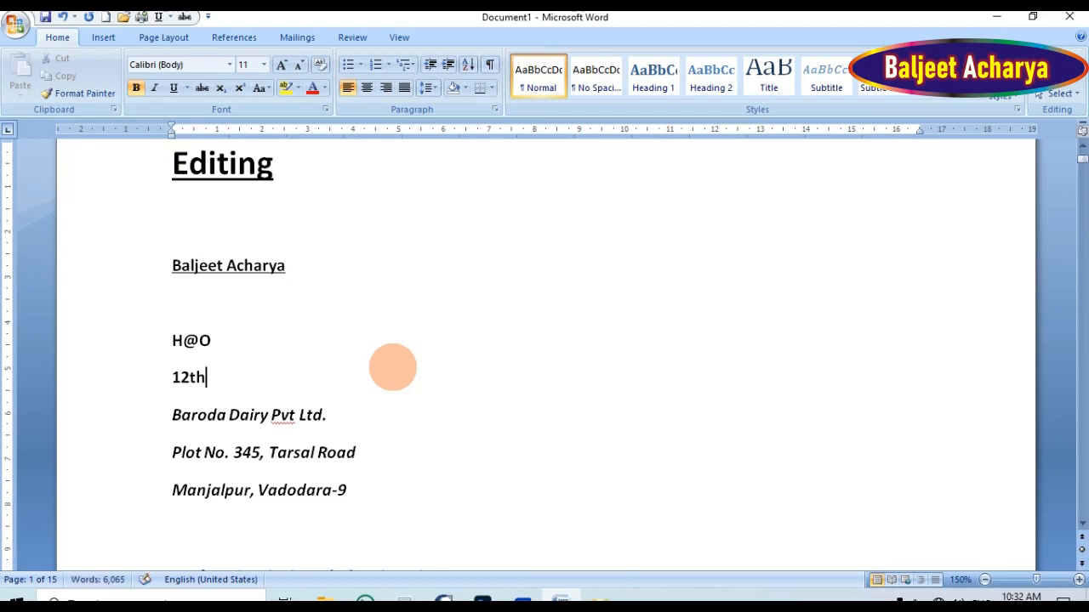
Step: Correct H@O to H2O and format its 2 as subscript
left_click(199, 340)
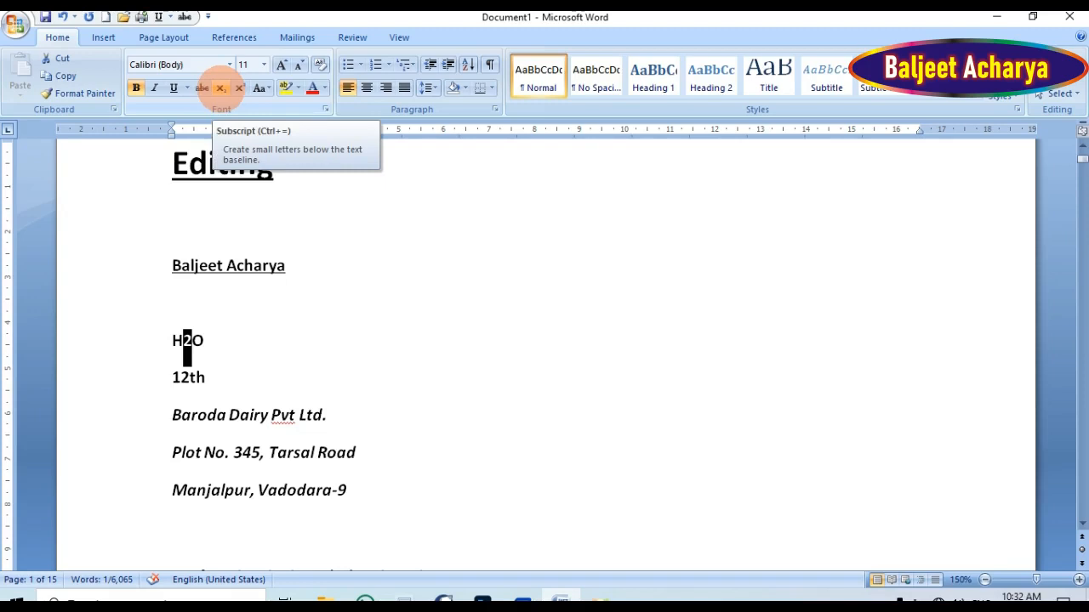
left_click(220, 88)
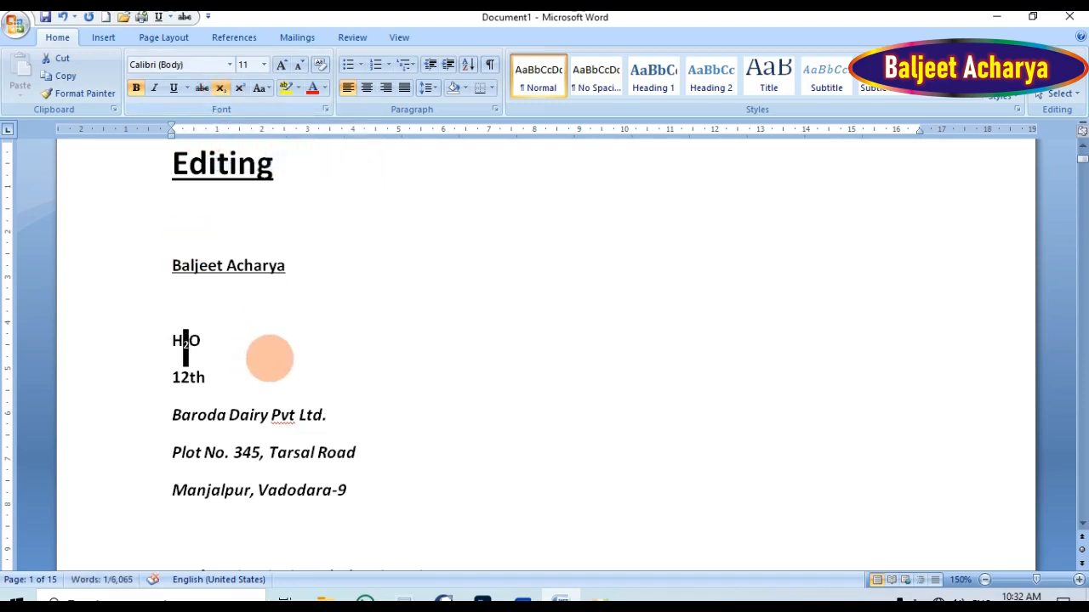
left_click(270, 358)
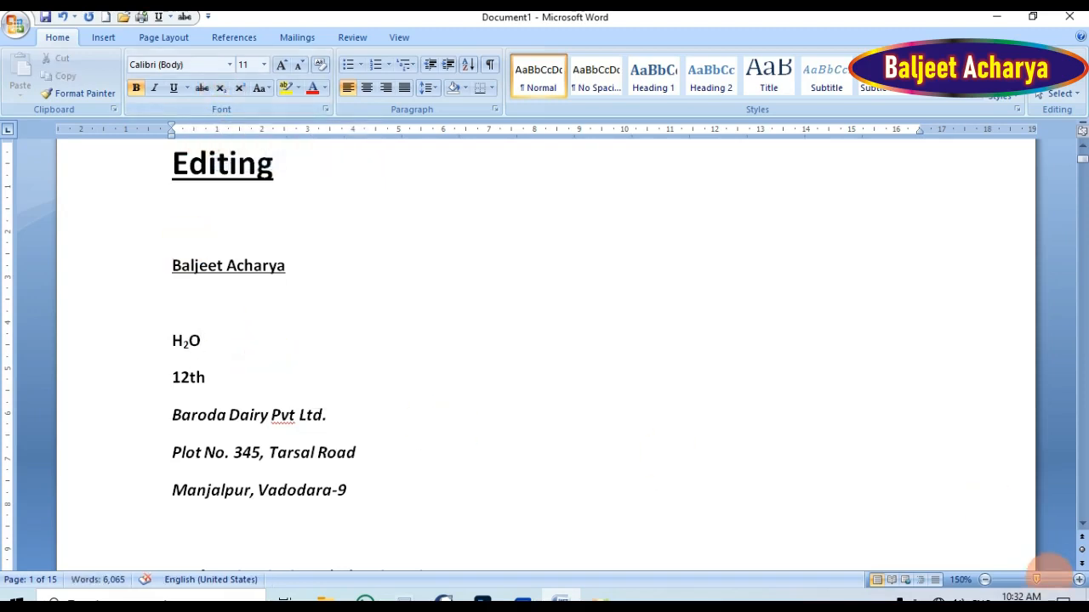
Step: Format the letters "th" in 12th as superscript
left_click(1078, 580)
left_click(1079, 579)
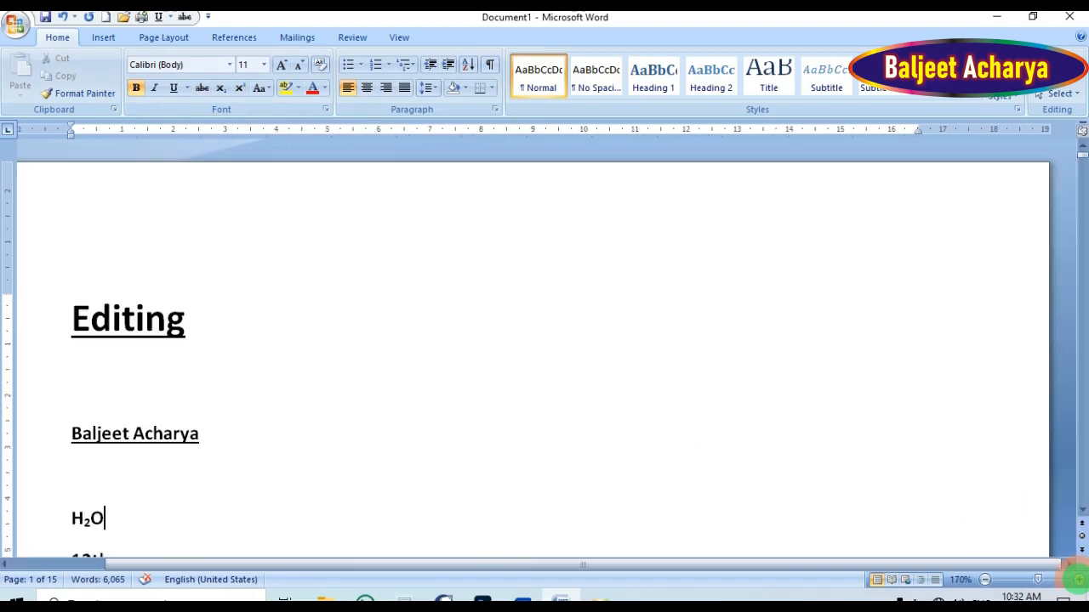
scroll(490, 318, "down", 2)
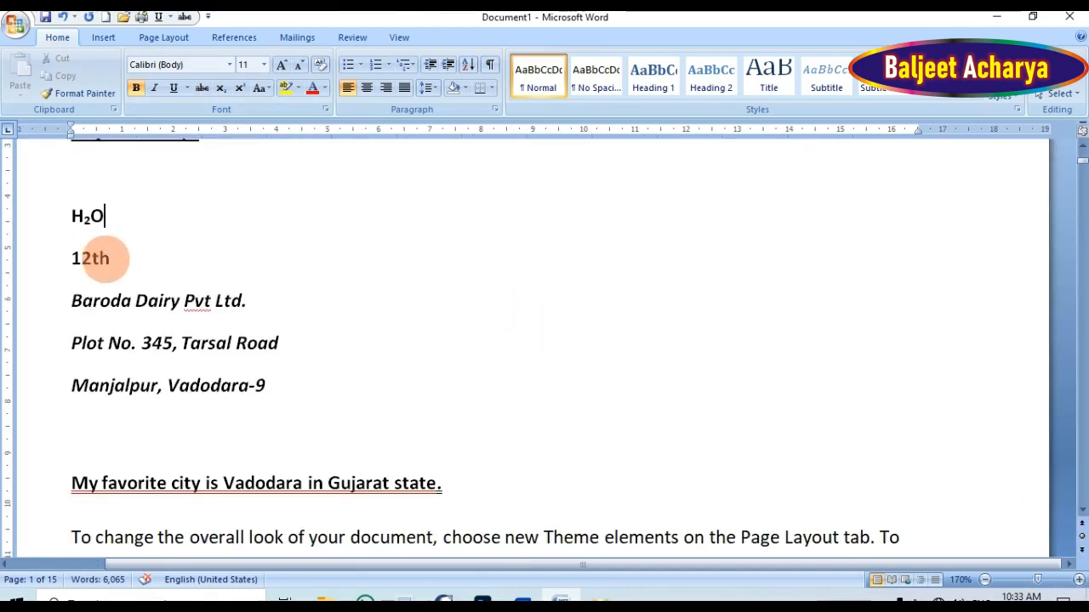
left_click_drag(94, 260, 109, 259)
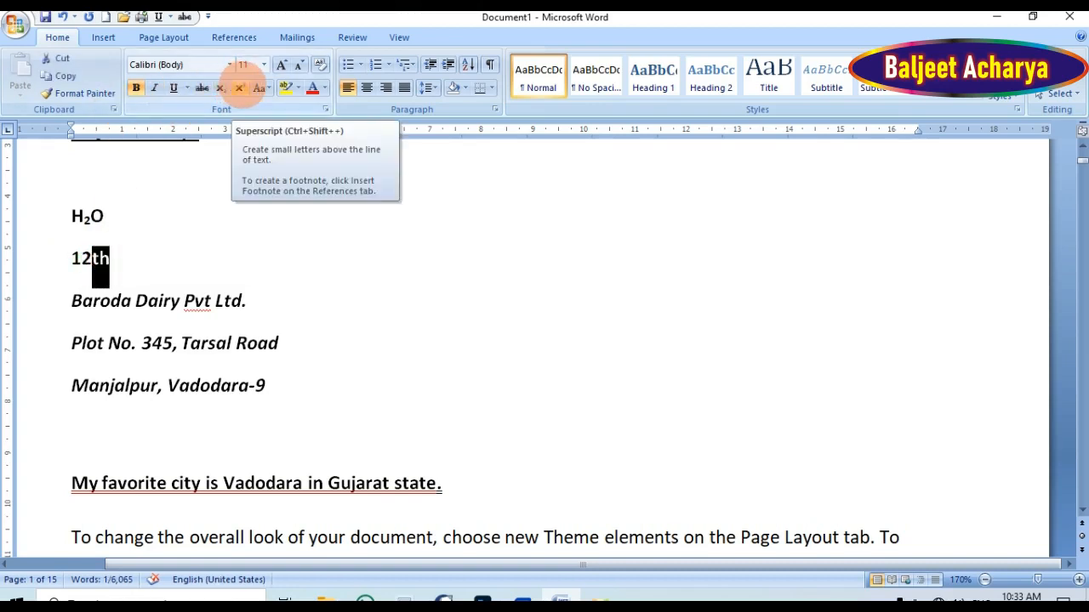
left_click(239, 89)
left_click(130, 268)
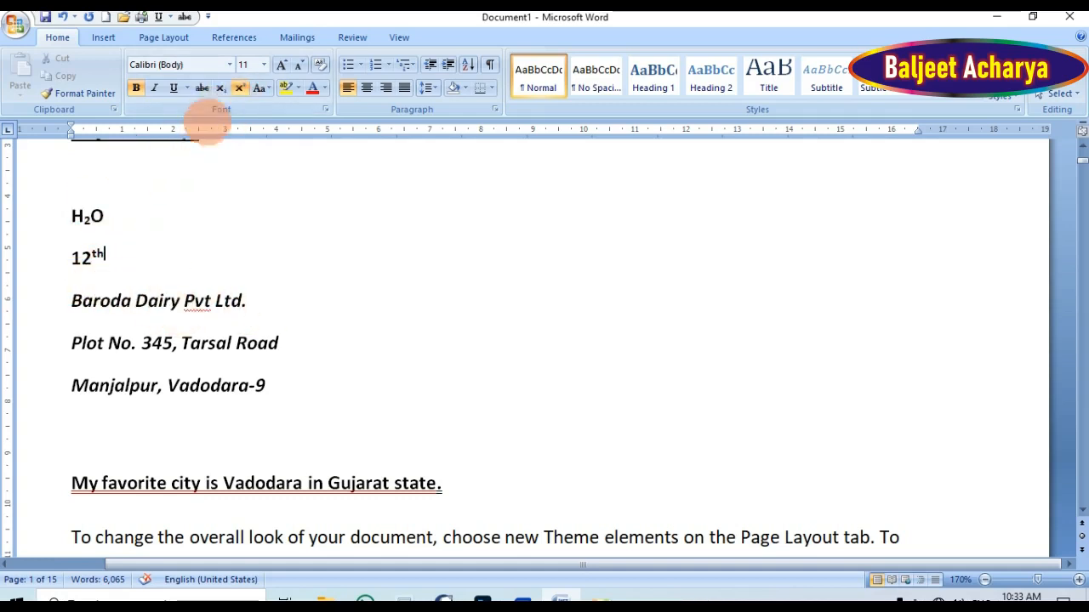
left_click(279, 302)
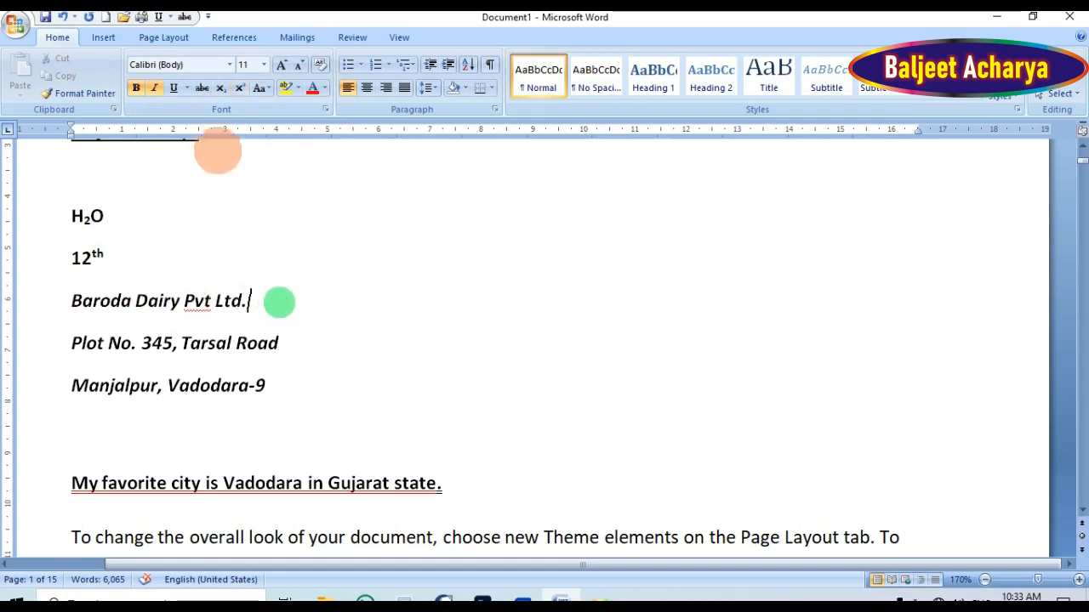
left_click(347, 289)
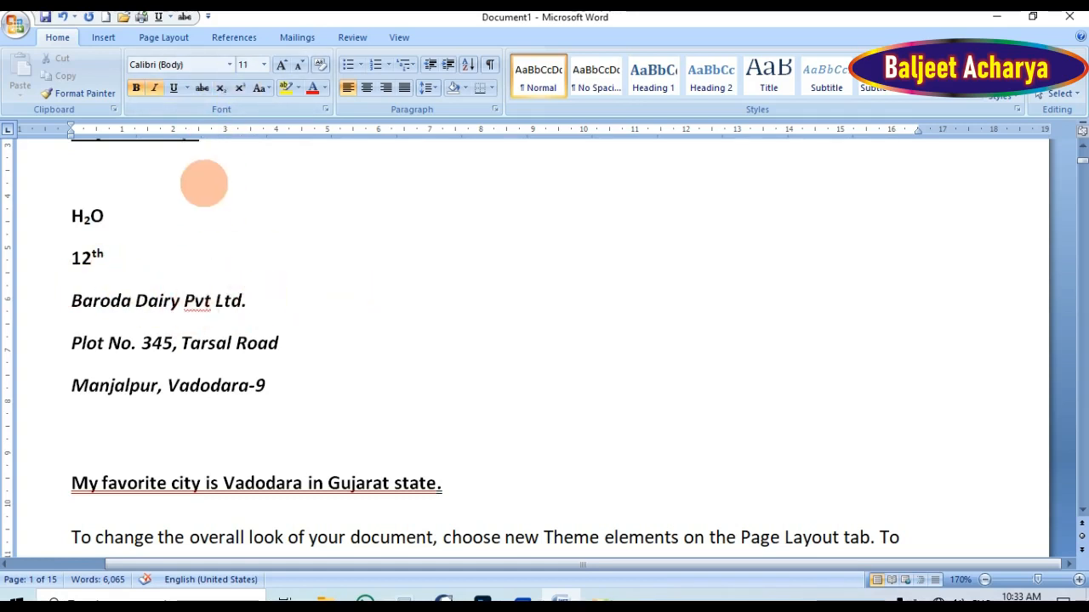
scroll(241, 260, "up", 2)
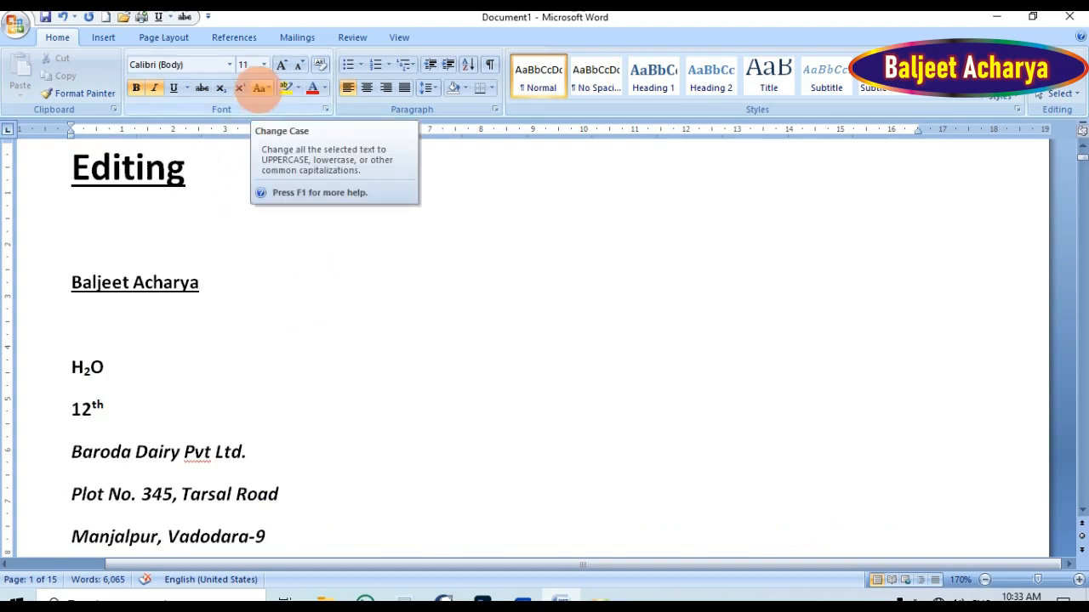
Step: Clear all formatting from the sentence "My favorite city is Vadodara in Gujarat state."
scroll(190, 349, "down", 4)
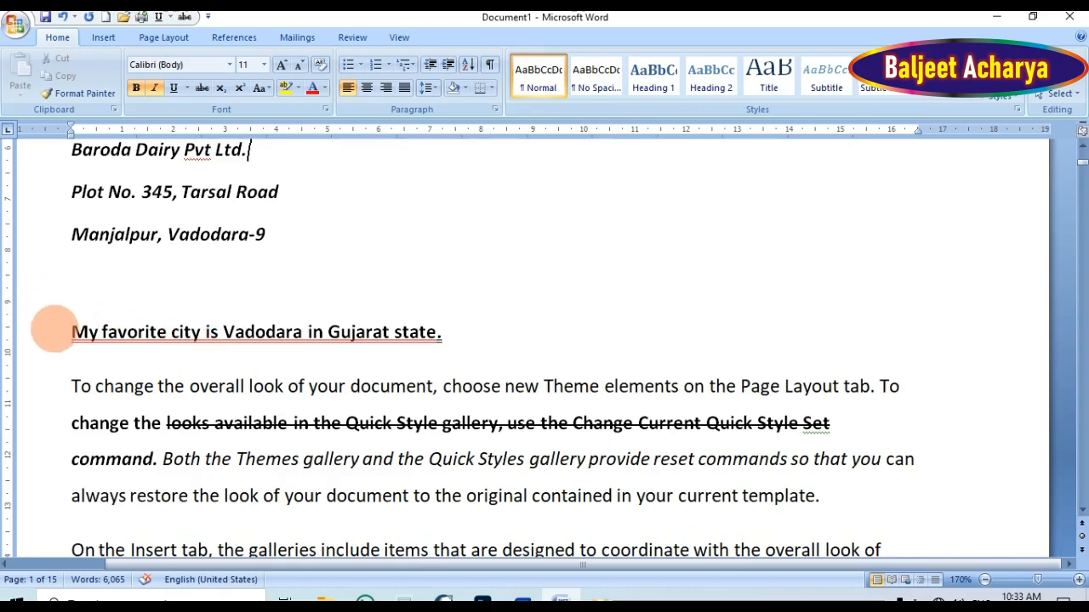
left_click_drag(71, 331, 573, 343)
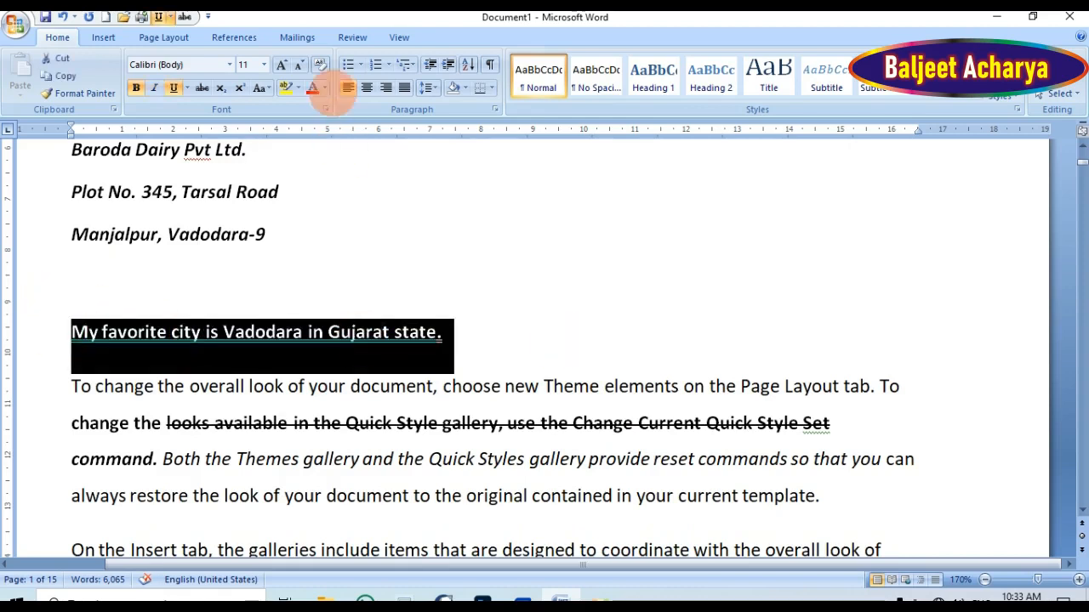
left_click(319, 64)
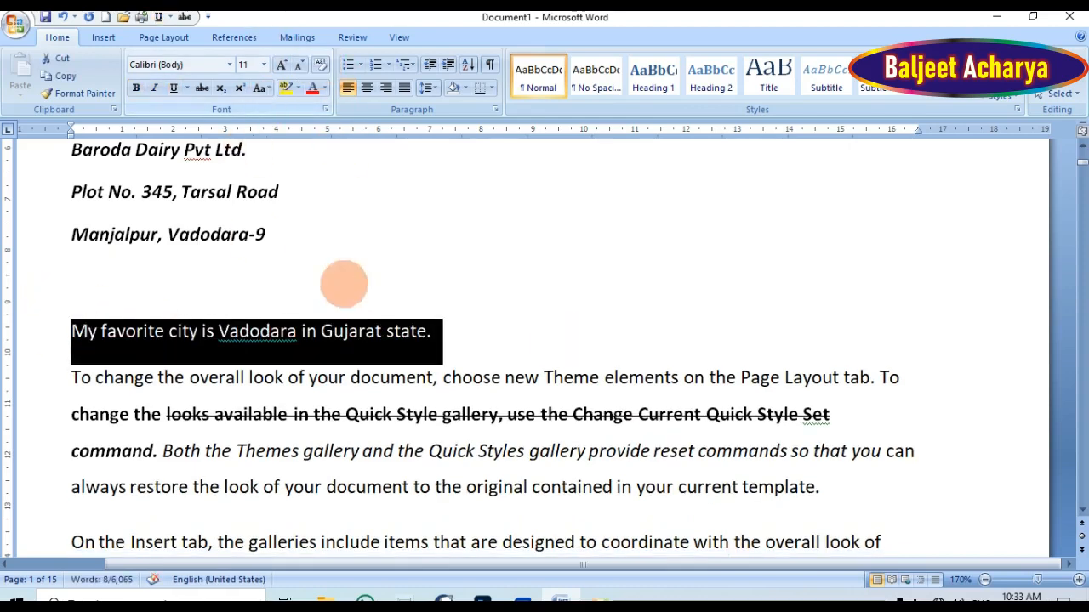
Step: Copy the sentence "My favorite city is Vadodara in Gujarat state." and paste five copies below it
left_click(65, 76)
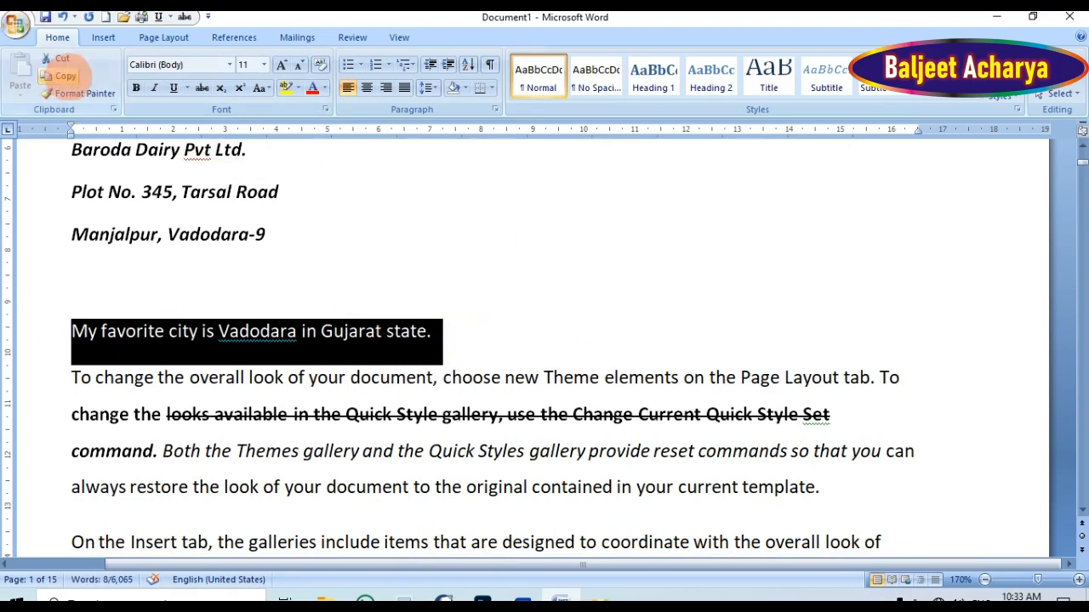
left_click(458, 351)
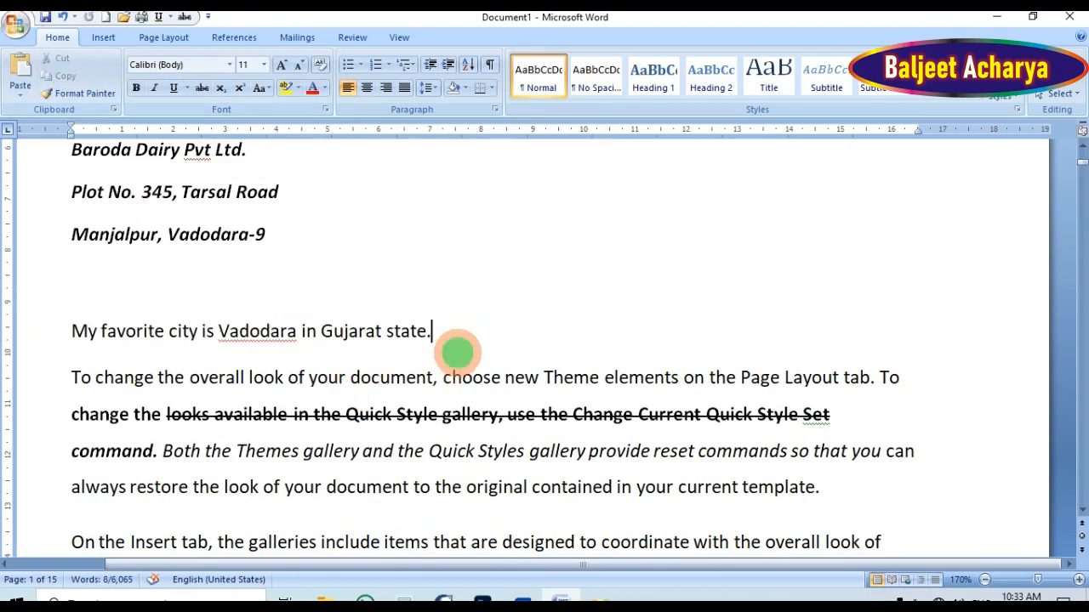
key("Return")
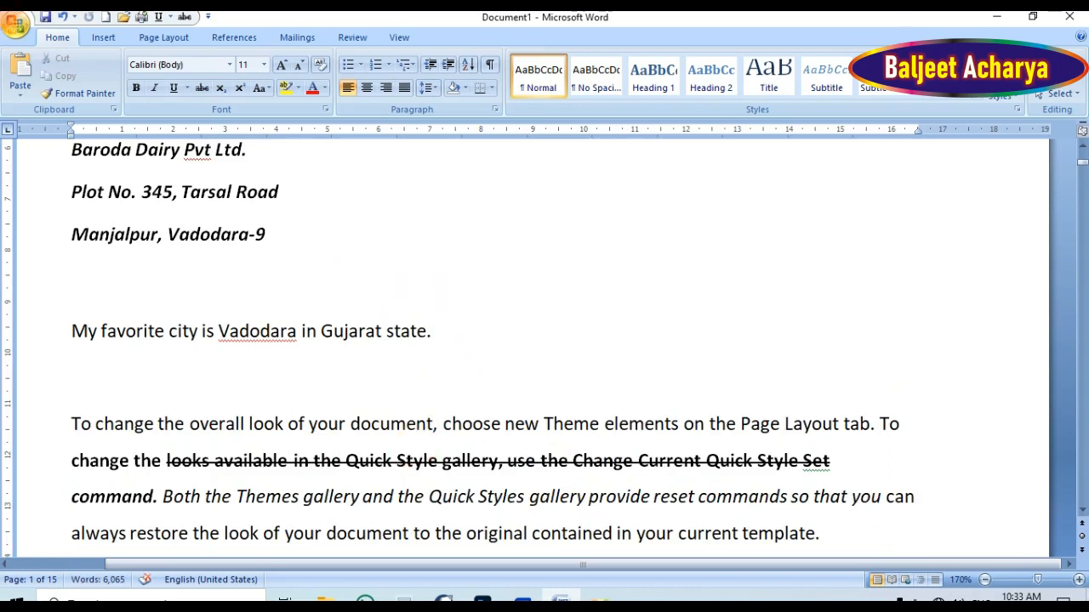
left_click(20, 64)
left_click(21, 64)
left_click(20, 64)
left_click(21, 63)
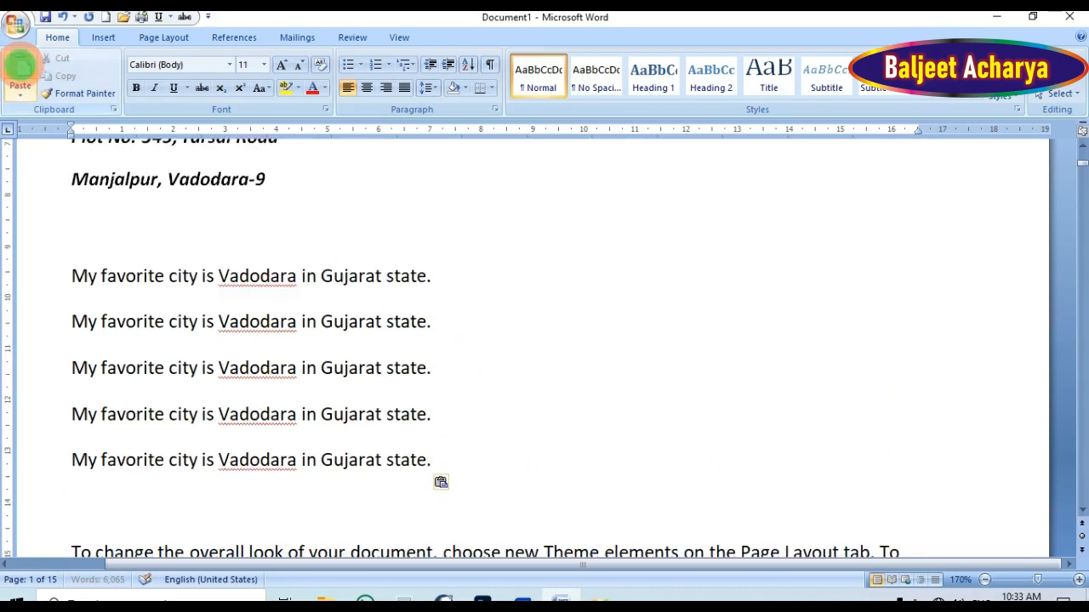
left_click(21, 64)
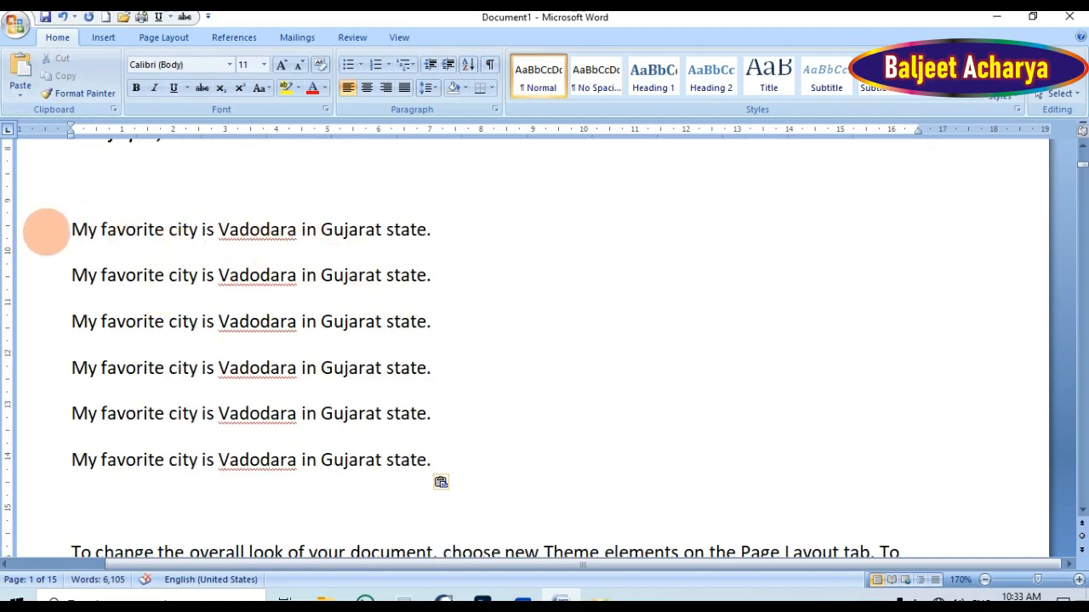
left_click(47, 231)
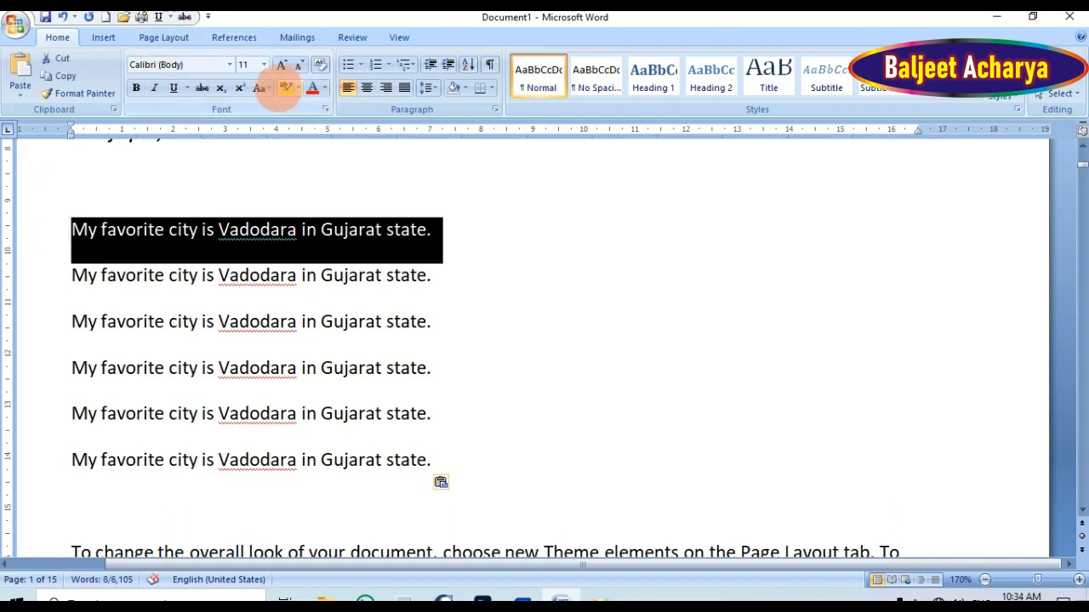
left_click(260, 88)
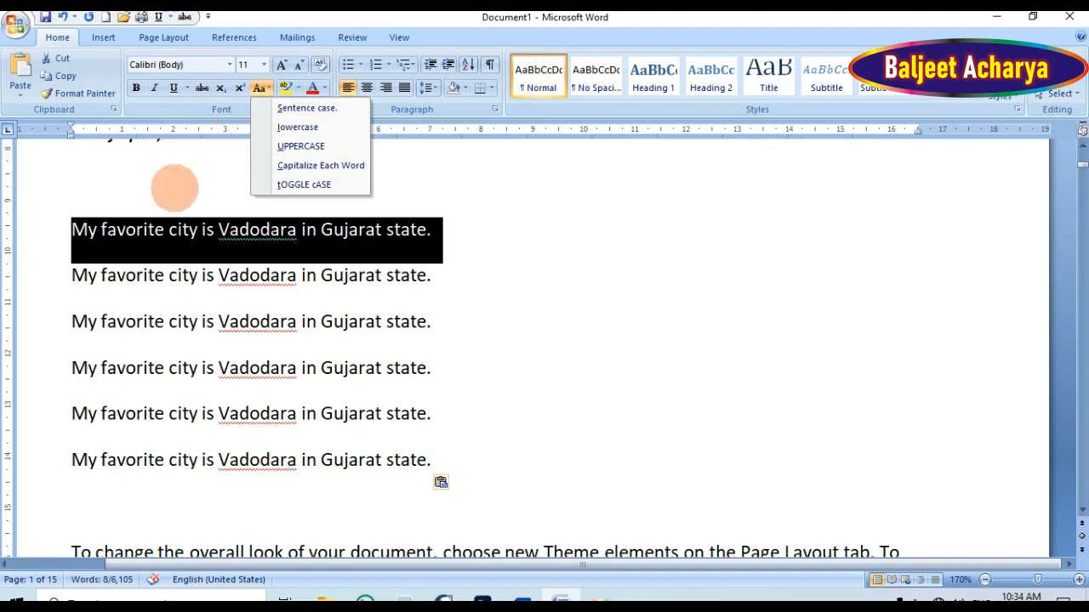
left_click(168, 242)
left_click(373, 238)
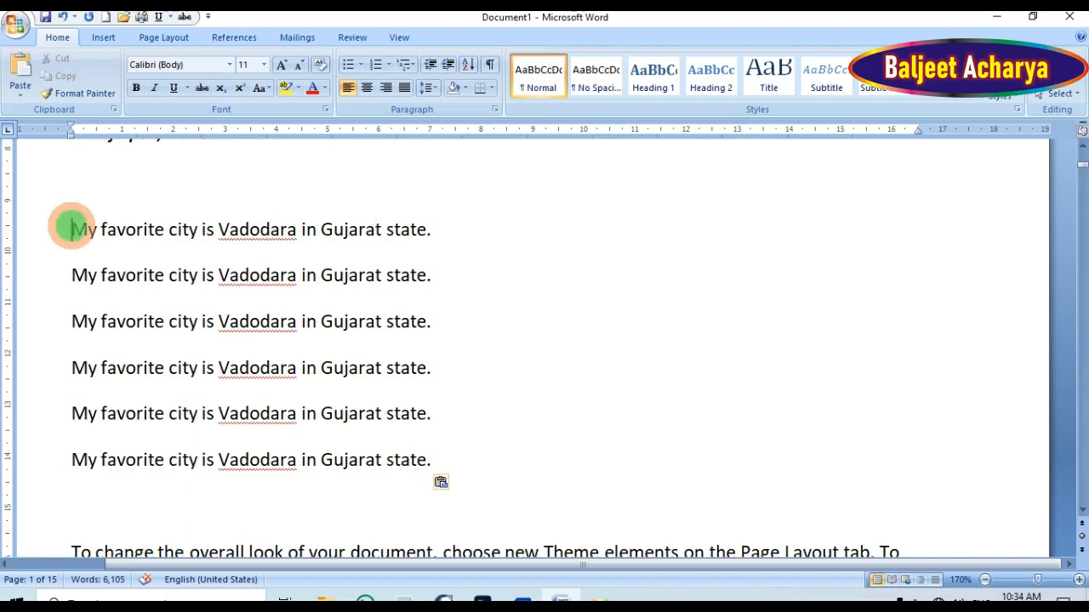
Step: Change the first "My favorite city is Vadodara in Gujarat state." line to UPPERCASE
left_click_drag(72, 227, 433, 228)
left_click(259, 88)
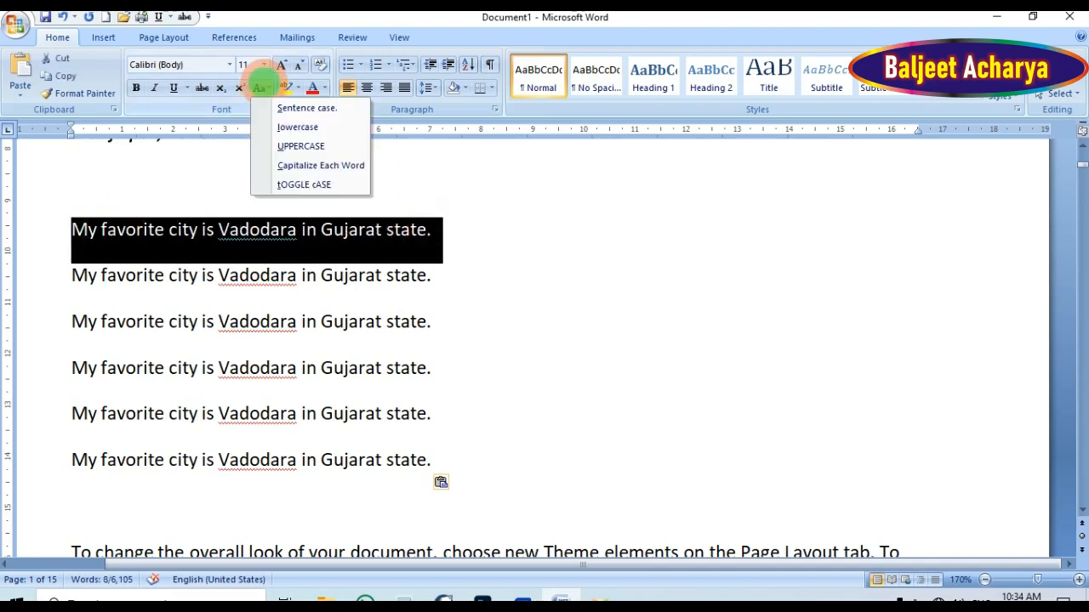
left_click(301, 146)
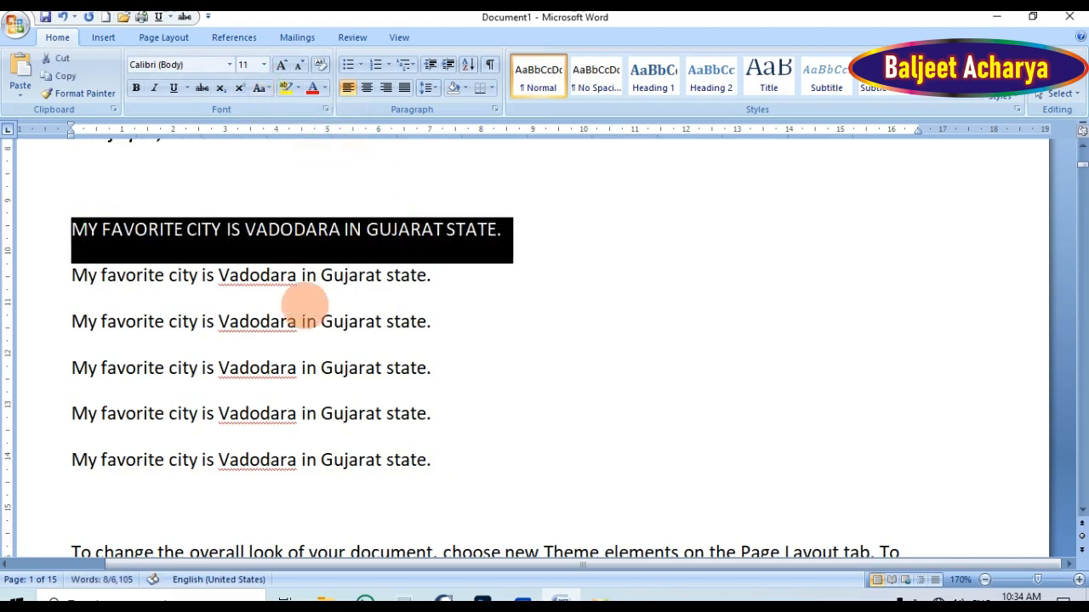
left_click(321, 311)
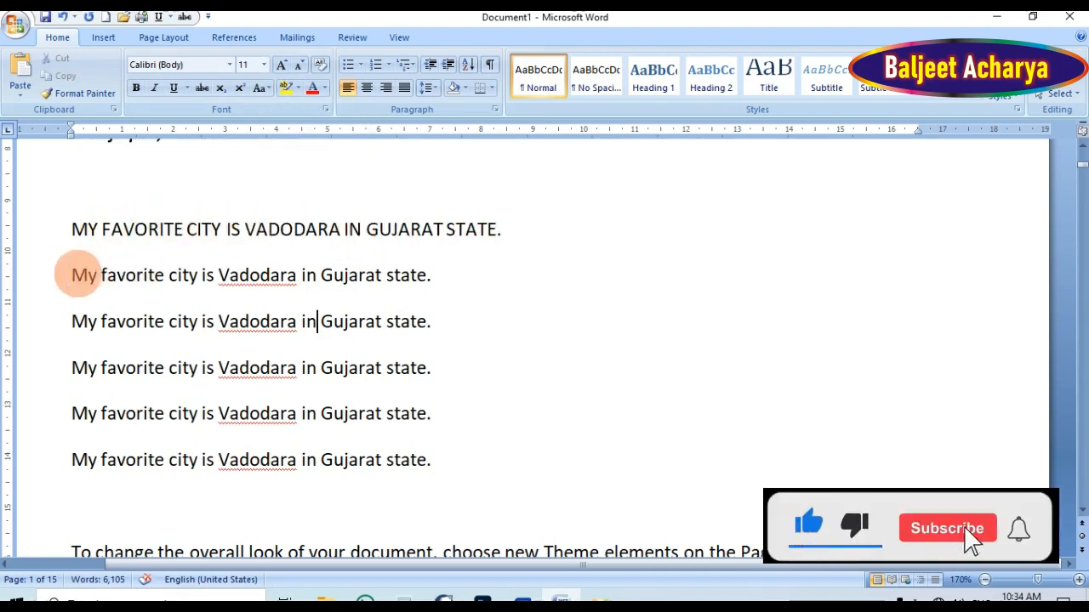
Step: Change the second "My favorite city" line to UPPERCASE as well
left_click(43, 274)
left_click(259, 88)
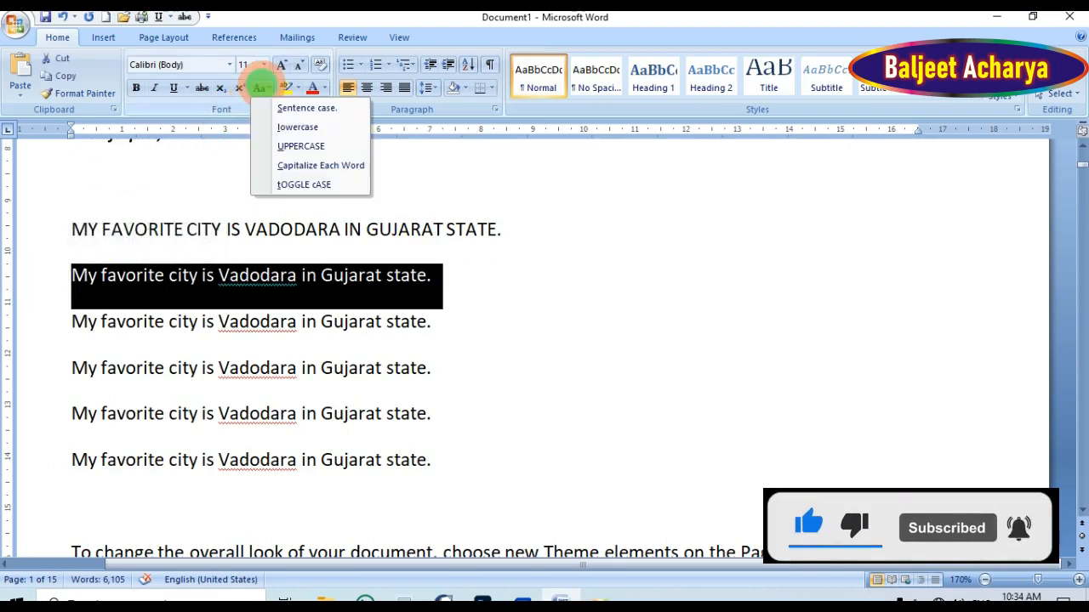
left_click(282, 145)
left_click(248, 329)
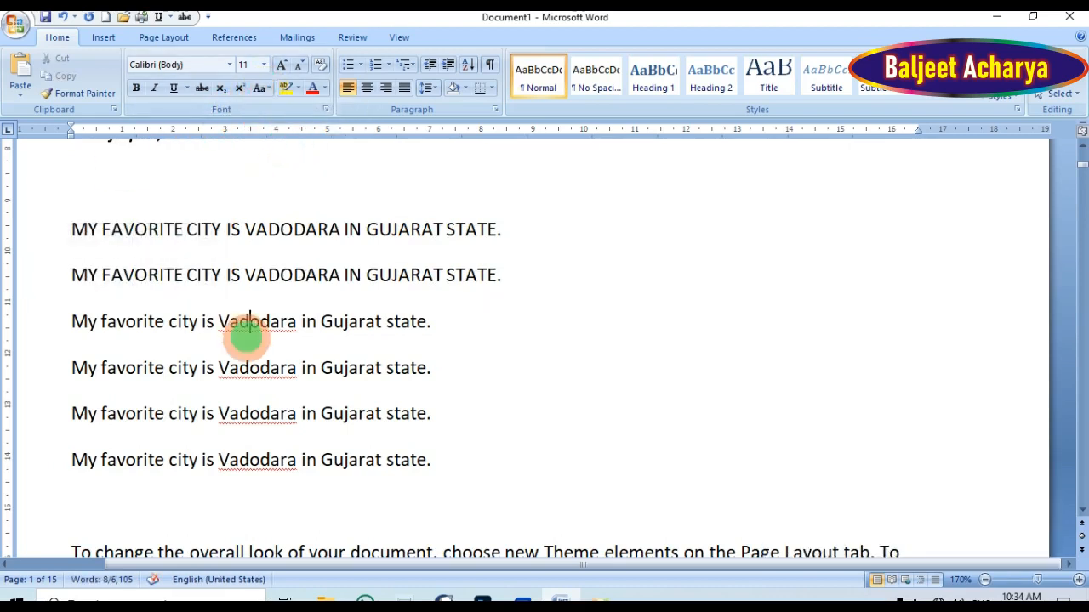
Step: Convert the second favorite city sentence, directly below the first uppercase one, to lowercase
left_click_drag(68, 275, 519, 280)
left_click(259, 88)
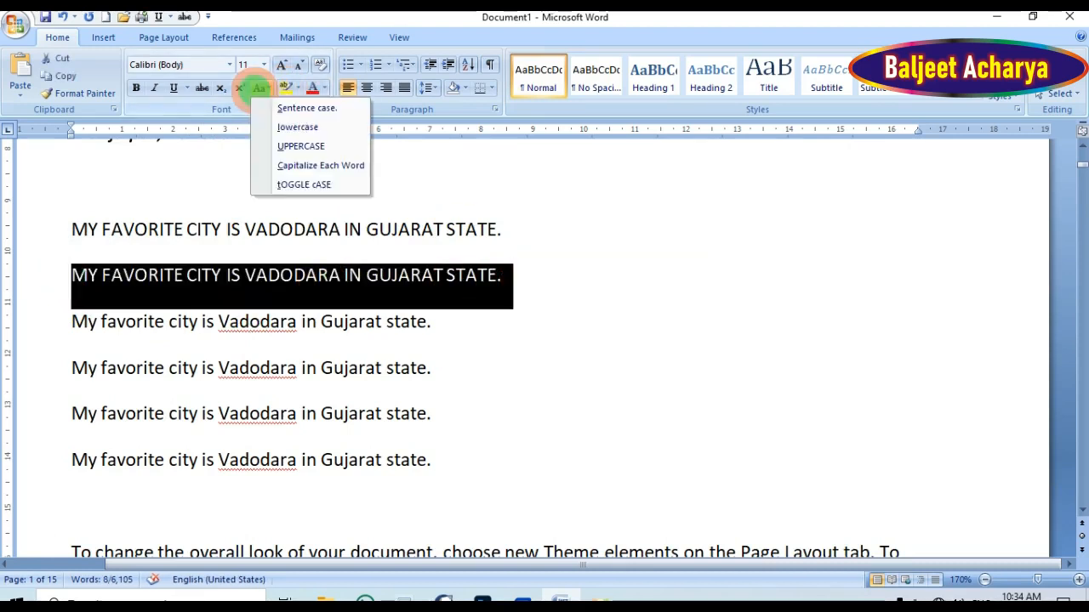
left_click(297, 127)
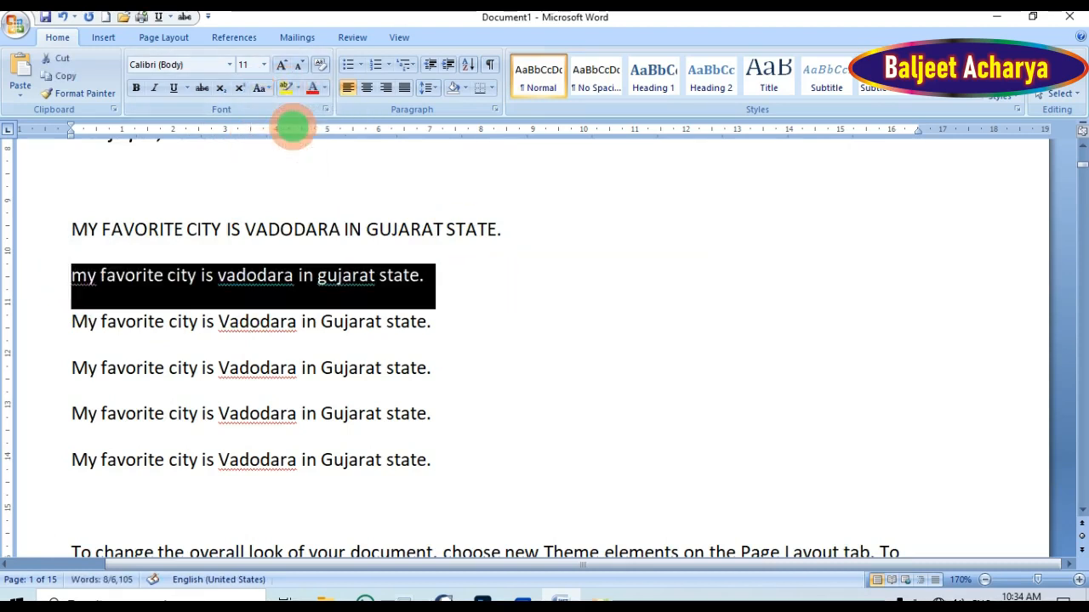
Step: Change the third favorite city sentence, directly below the lowercase one, to Capitalize Each Word
left_click(284, 336)
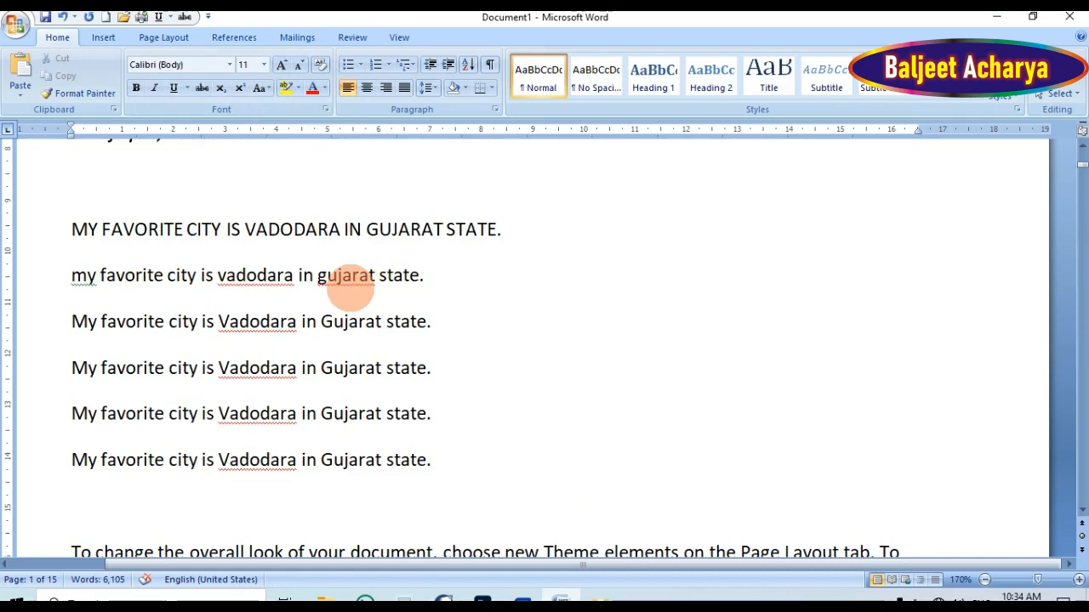
left_click(68, 325)
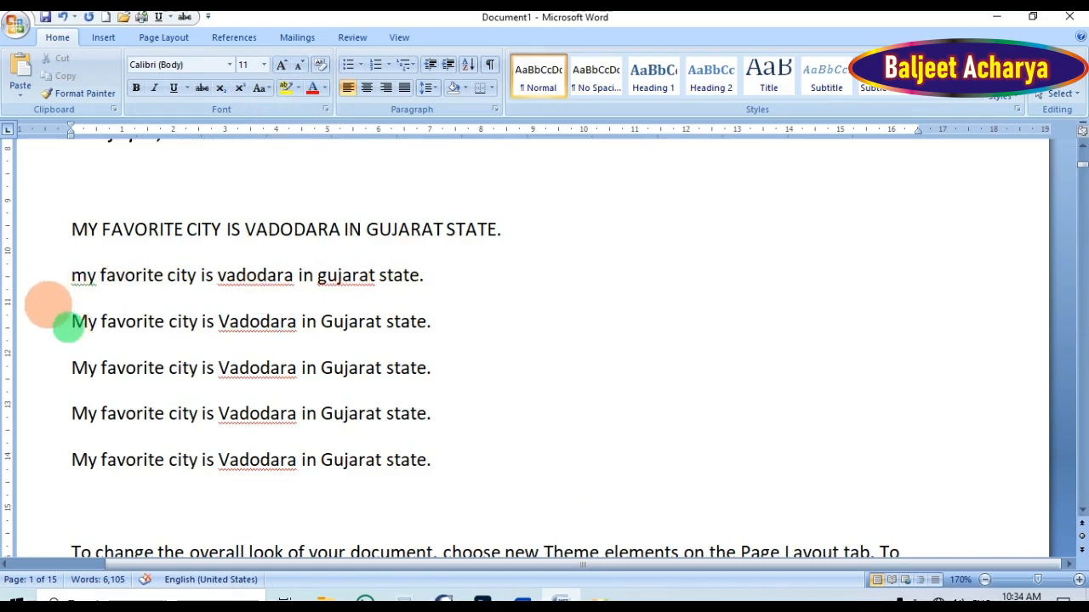
left_click_drag(46, 302, 496, 316)
left_click(489, 320)
left_click_drag(68, 322, 559, 327)
left_click(258, 87)
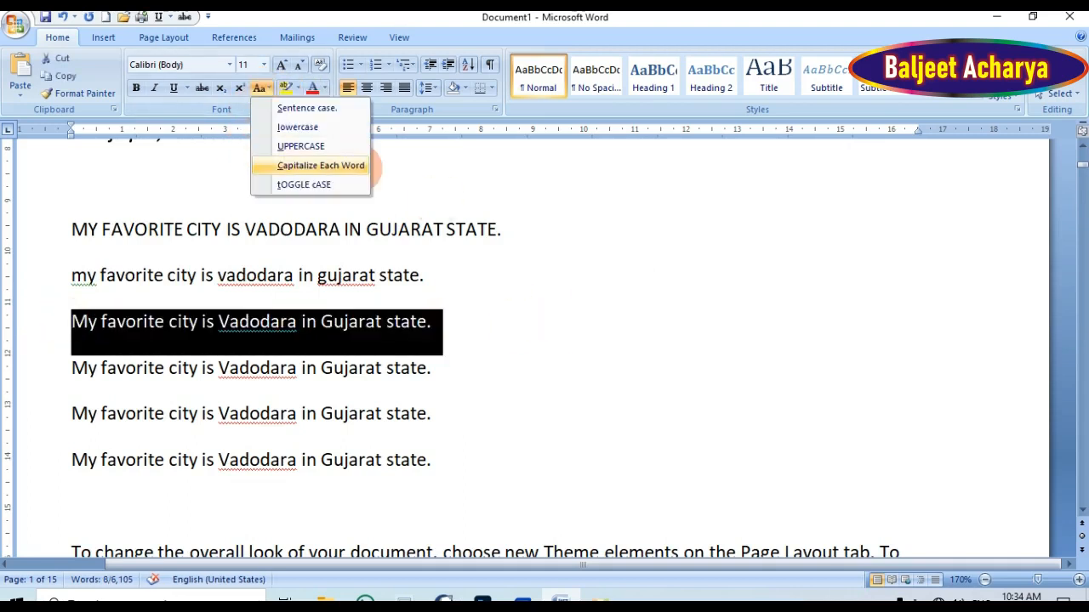
left_click(299, 166)
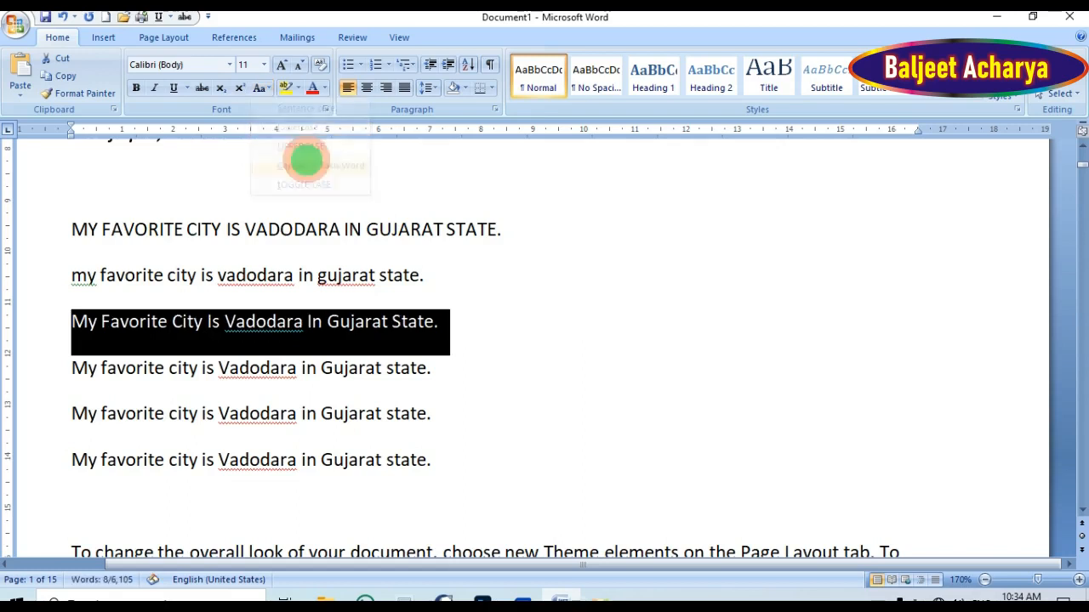
left_click(217, 367)
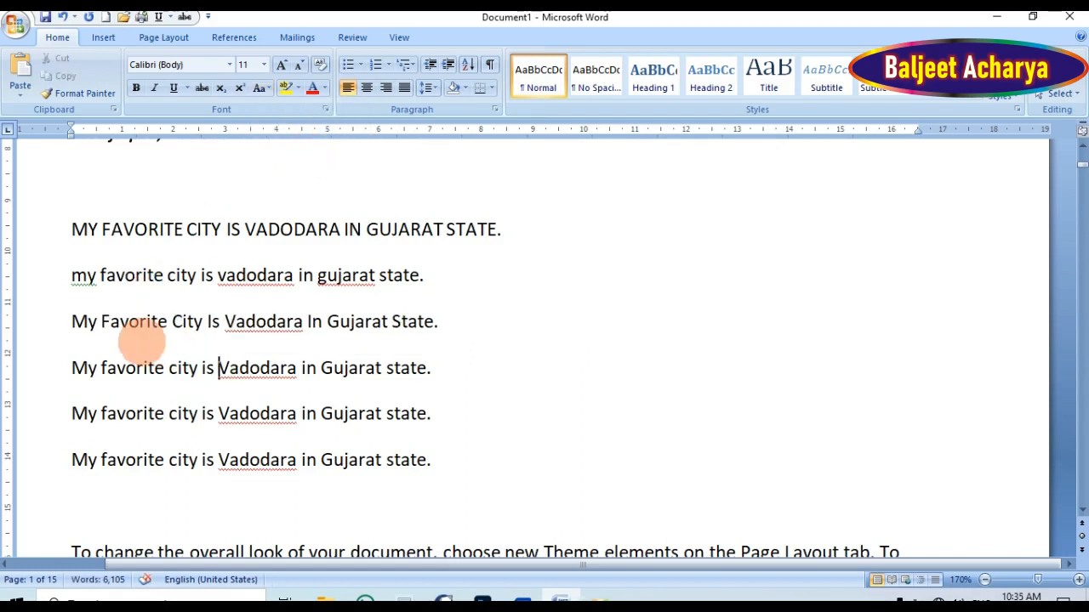
left_click(110, 345)
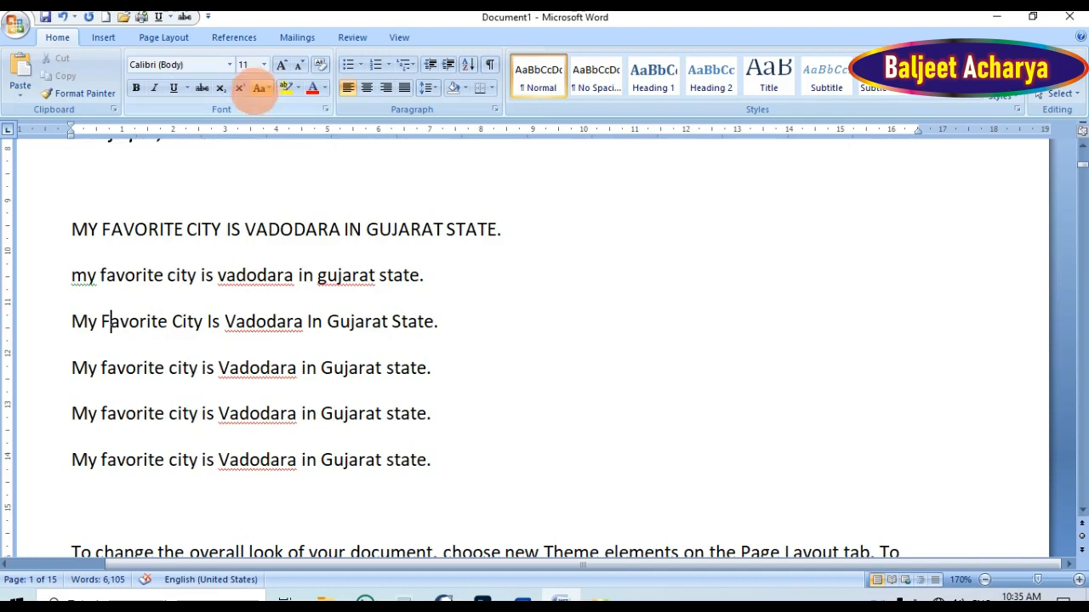
Step: Apply tOGGLE cASE to the fourth favorite city sentence, directly below the one with every word capitalized
left_click(259, 87)
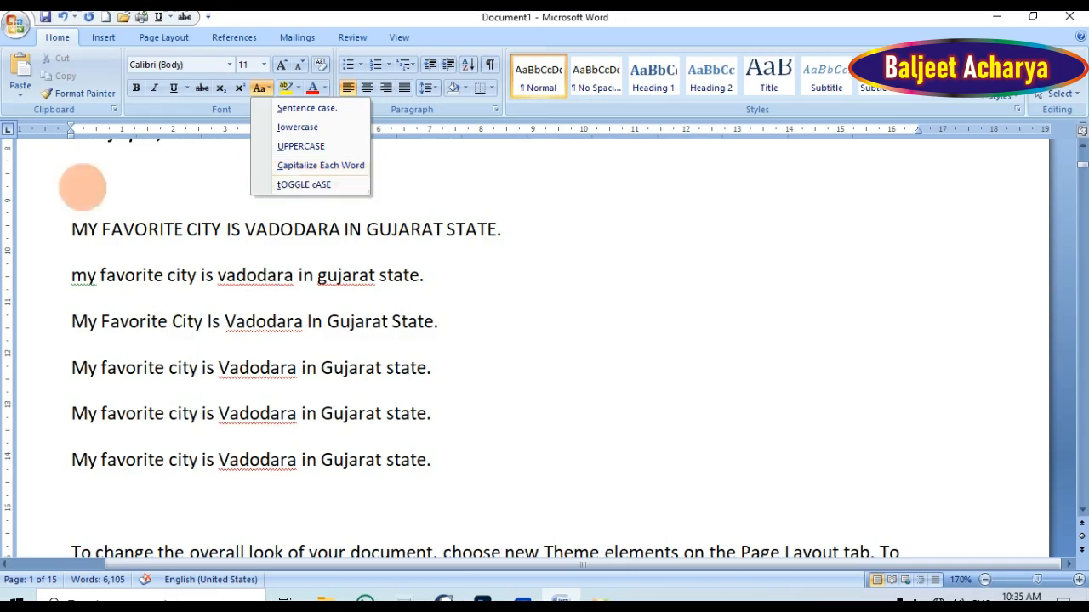
left_click(52, 367)
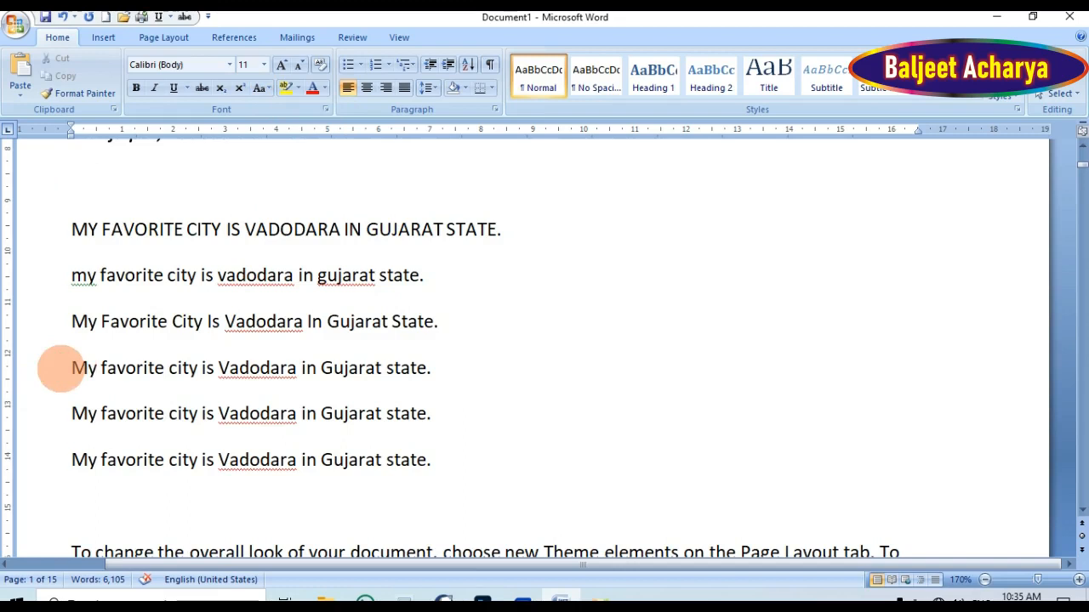
left_click(67, 368)
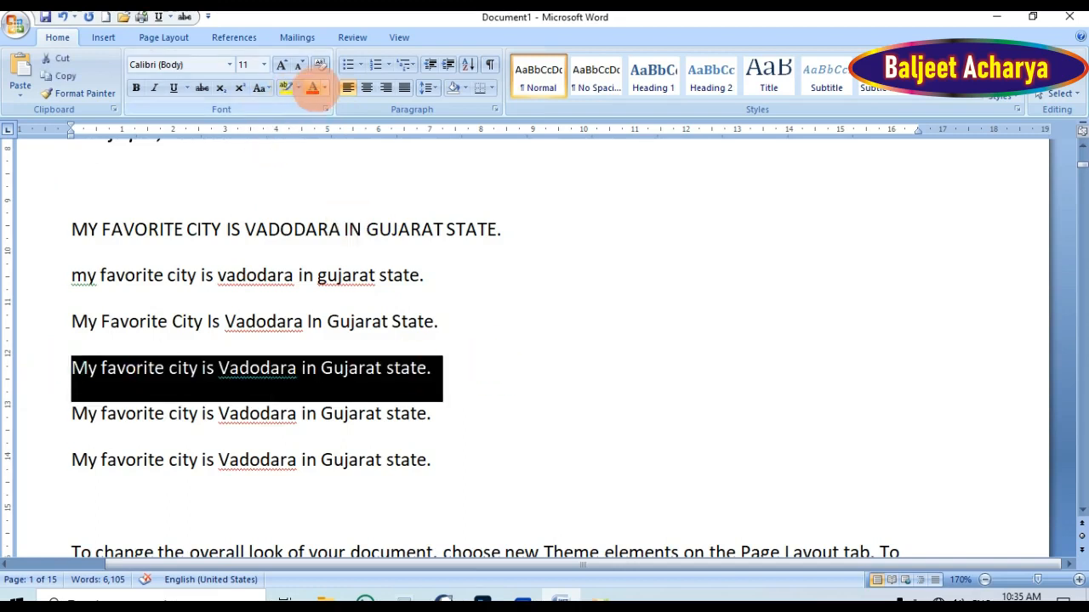
left_click(258, 87)
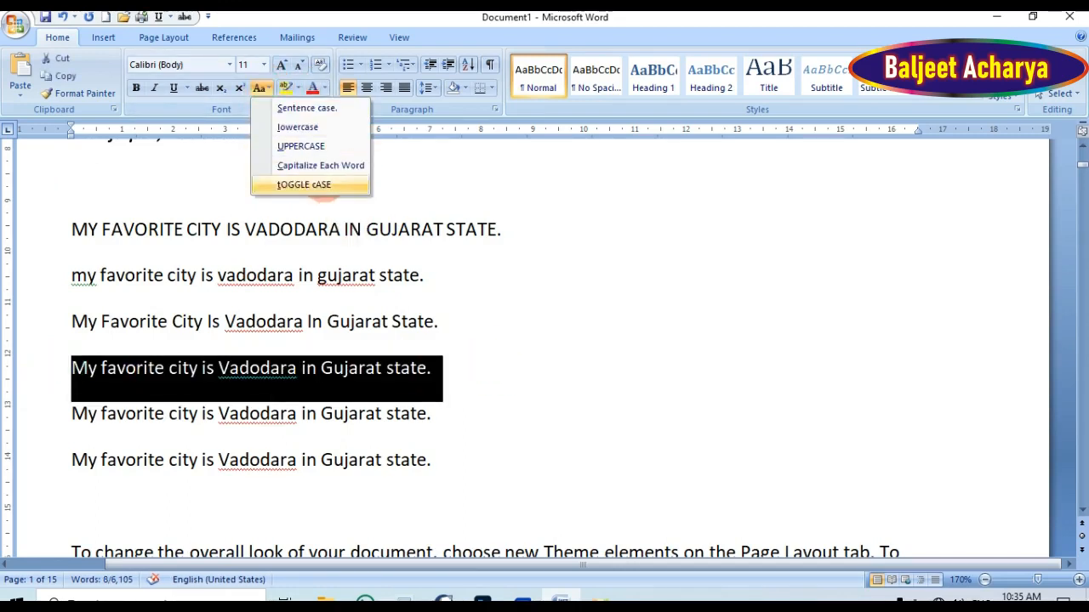
left_click(332, 183)
left_click(195, 374)
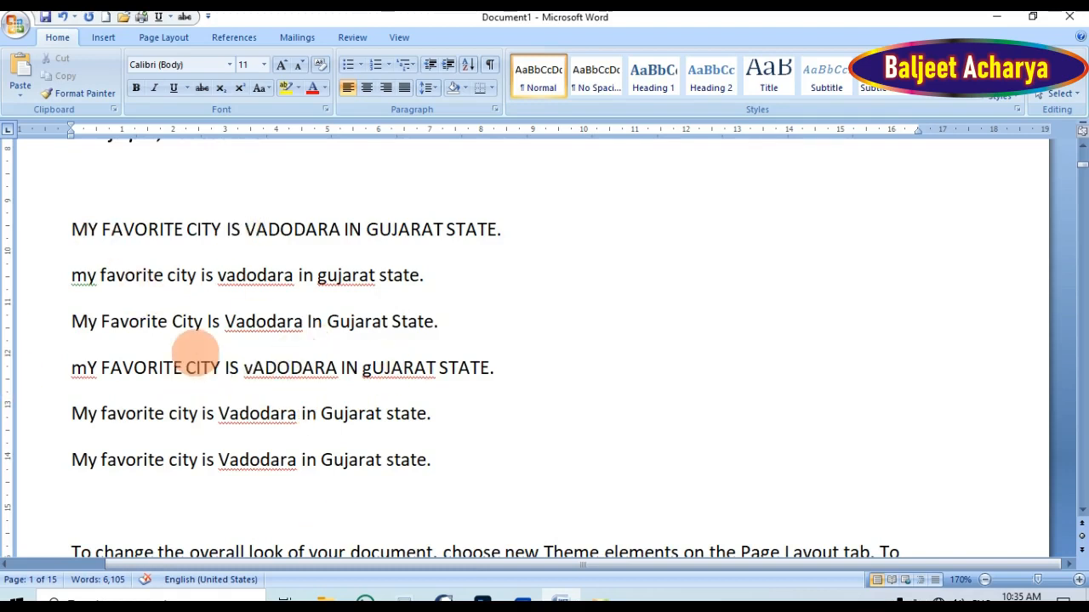
Step: Shrink the font of the uppercase favorite city sentence by two steps and grow it to size 20
left_click_drag(100, 229, 61, 233)
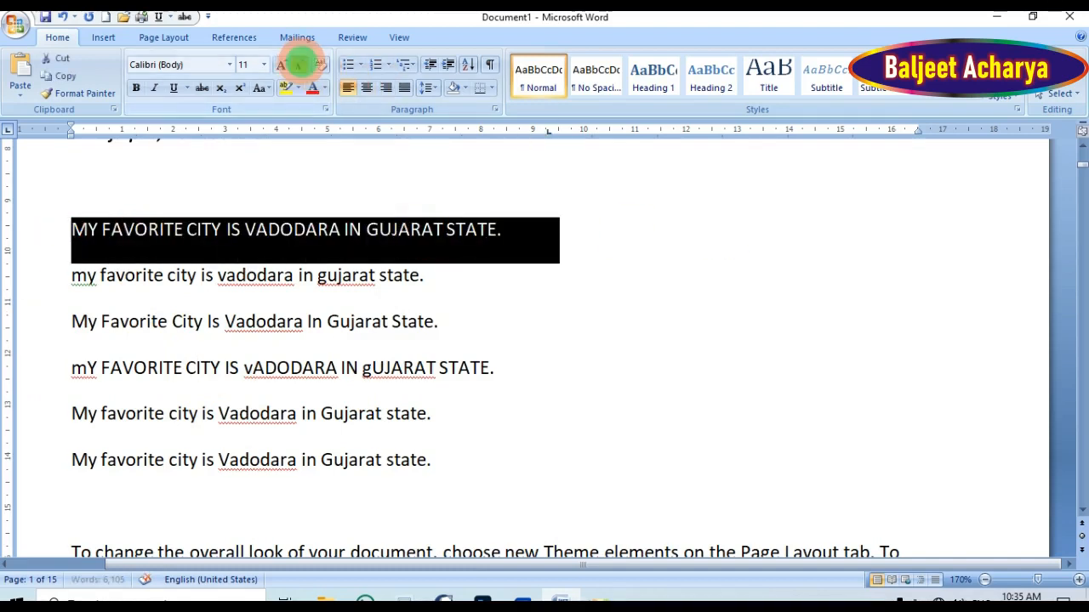
left_click(300, 63)
left_click(300, 63)
left_click(281, 65)
left_click(281, 65)
left_click(281, 64)
left_click(281, 65)
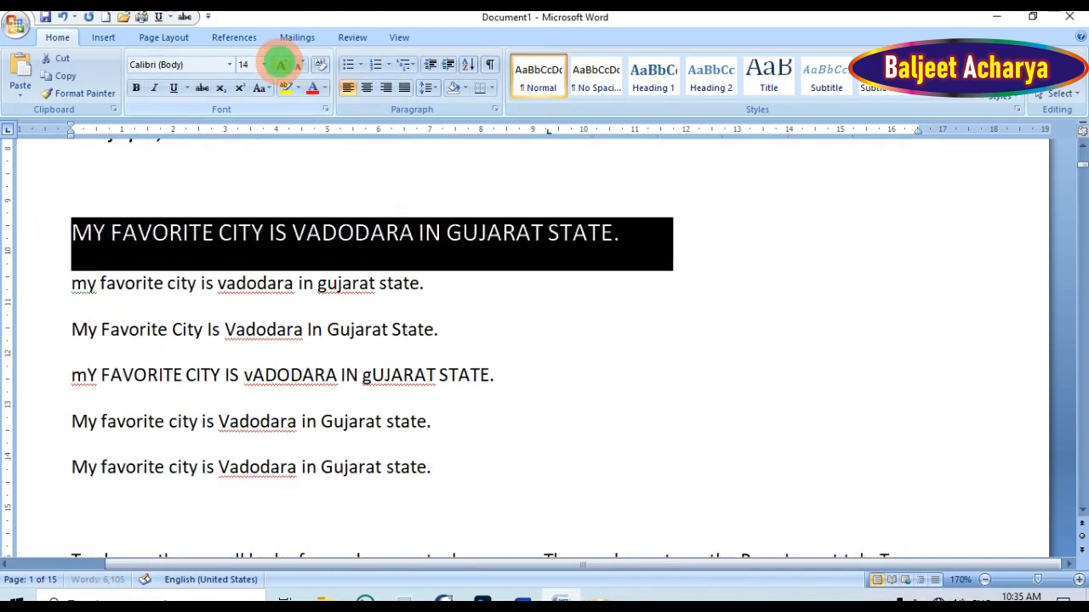
left_click(281, 65)
left_click(281, 65)
left_click(281, 64)
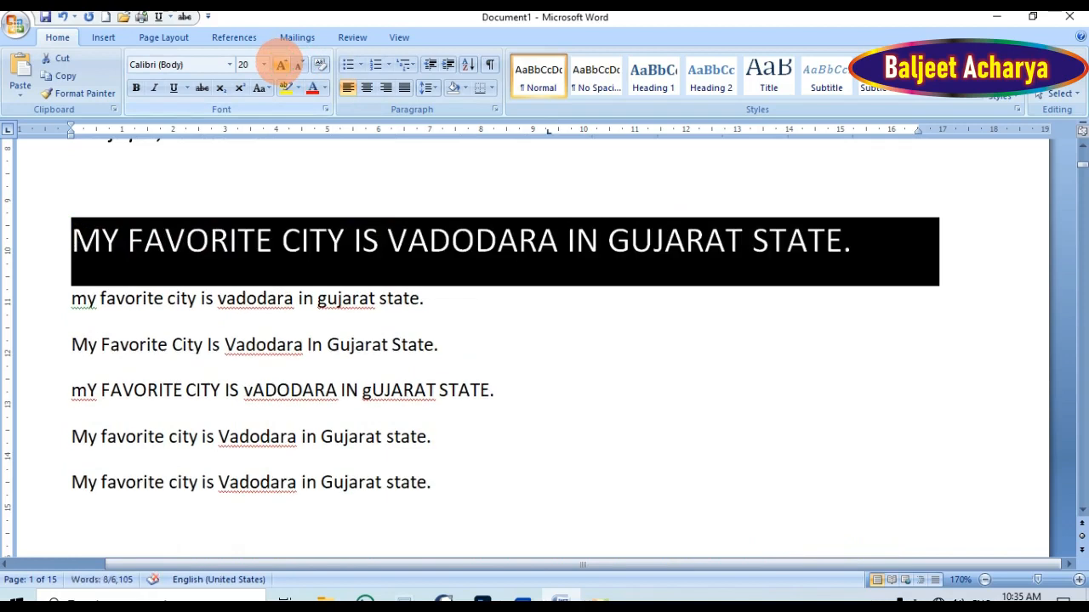
Step: Set the font size of the uppercase favorite city sentence to 28 and open the size value for editing
left_click(265, 65)
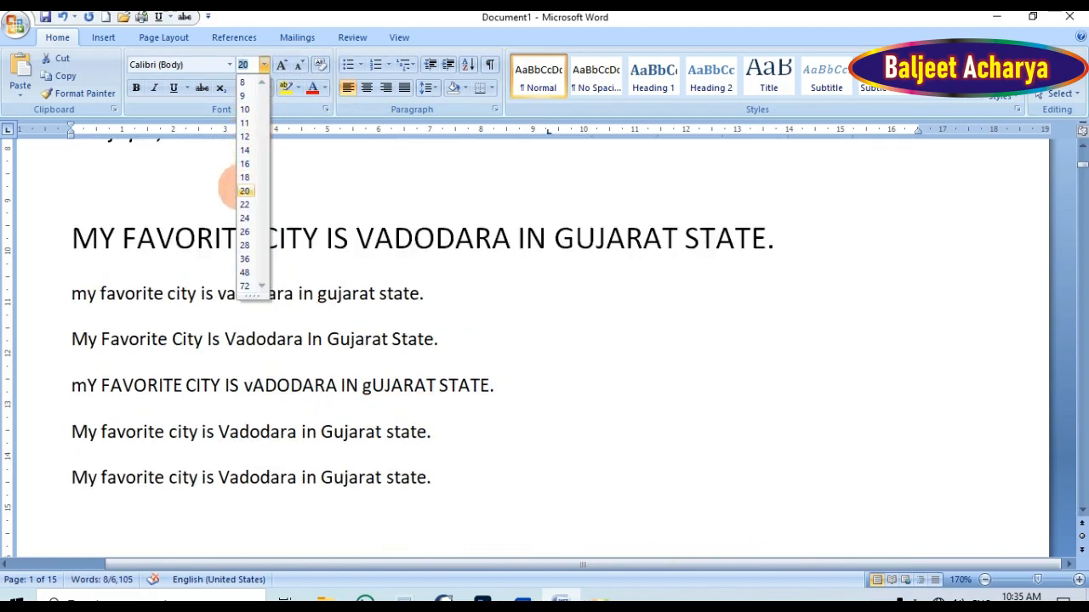
left_click(244, 245)
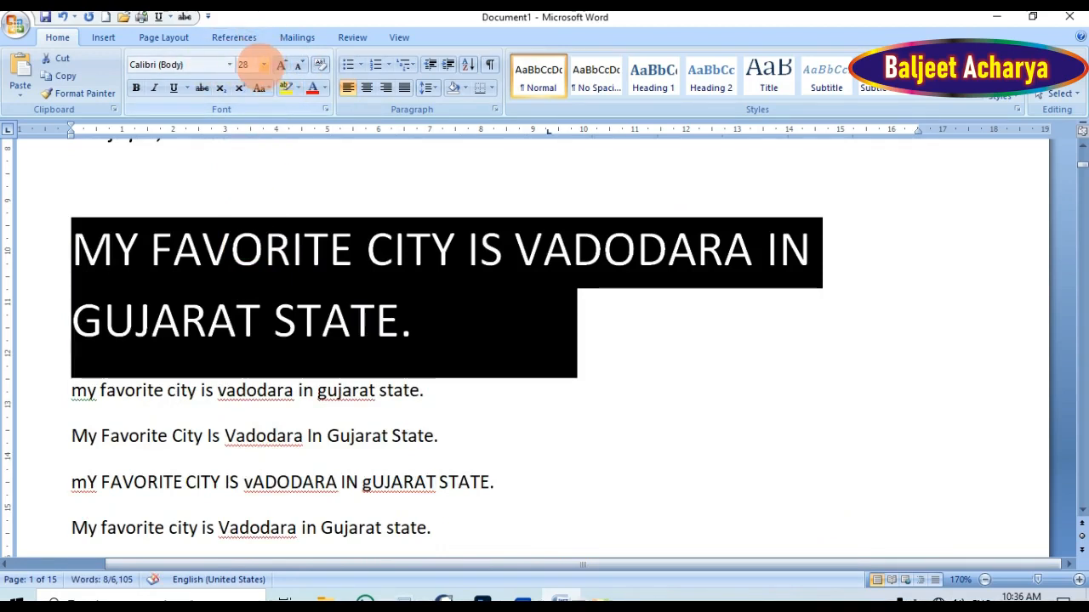
left_click(250, 65)
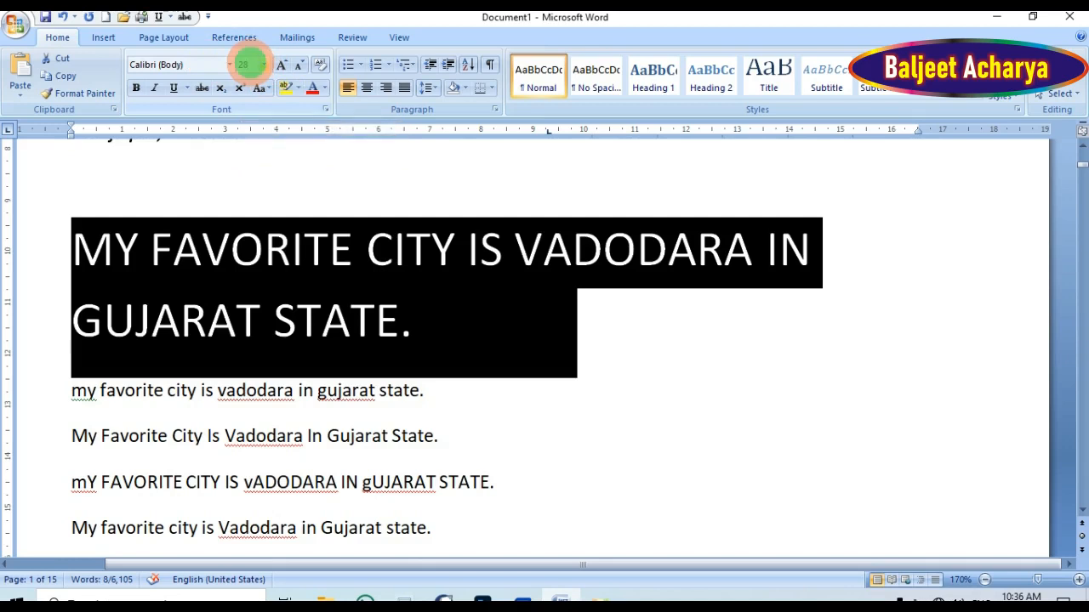